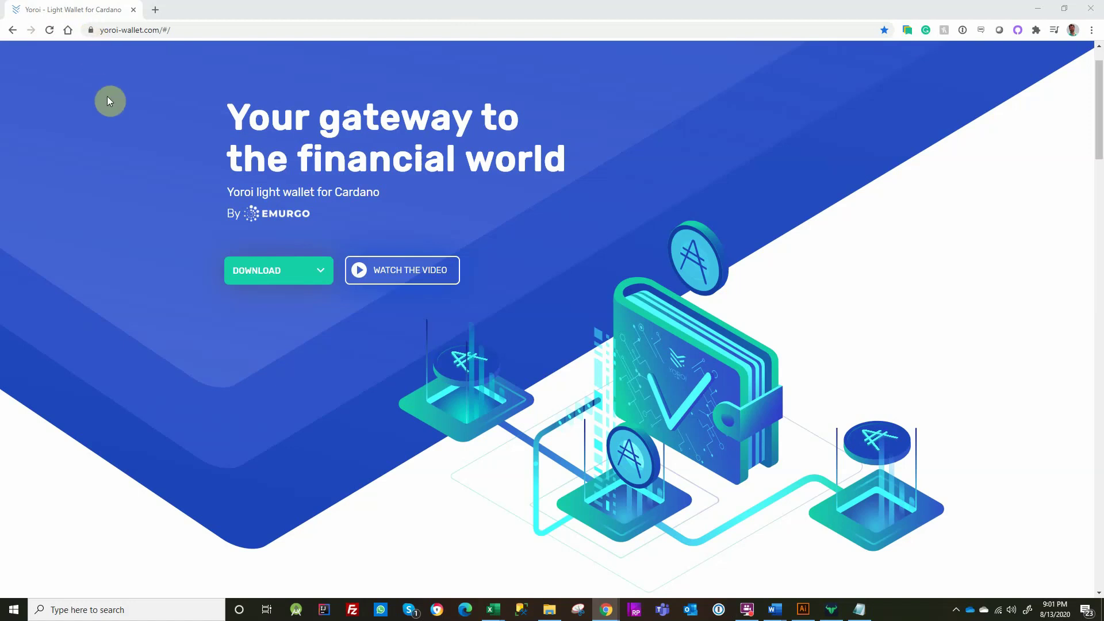
- Pick Chrome (Mainnet) from the Yoroi website's DOWNLOAD options to open its Web Store page
{"action": "left_click", "coordinate": [322, 279]}
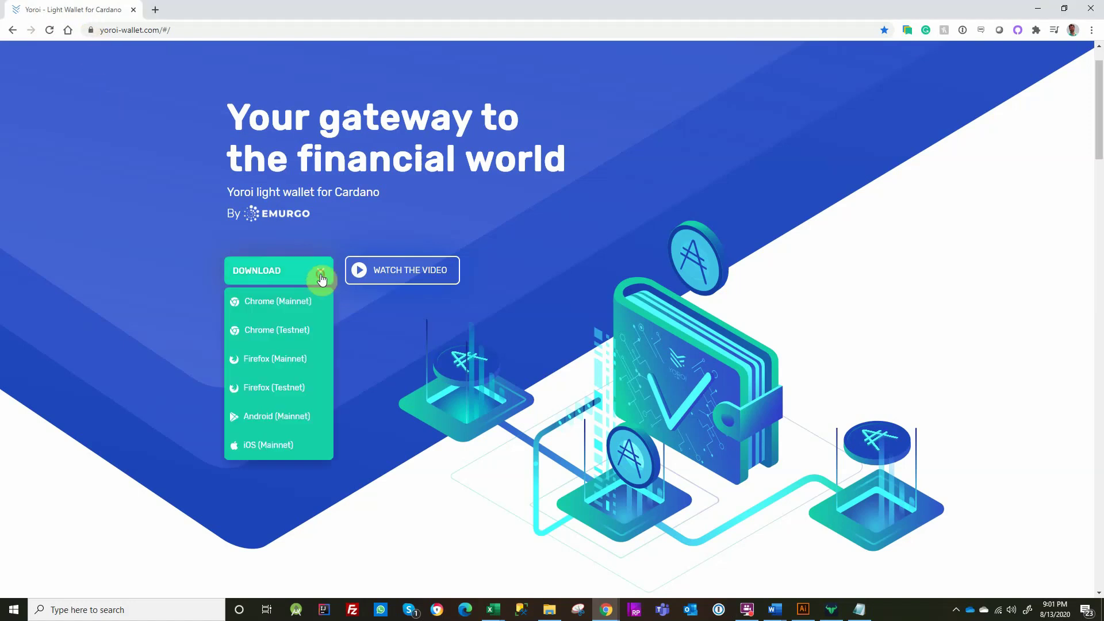
{"action": "left_click", "coordinate": [308, 306]}
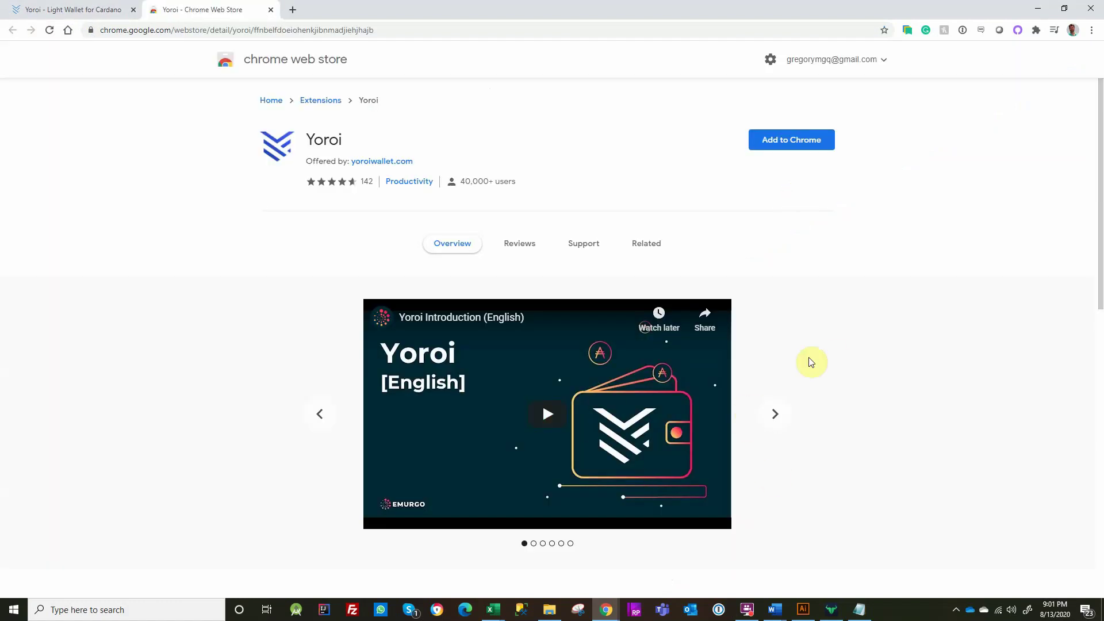
- Add the Yoroi extension to Chrome and bring up the installed extensions list
{"action": "left_click", "coordinate": [792, 141]}
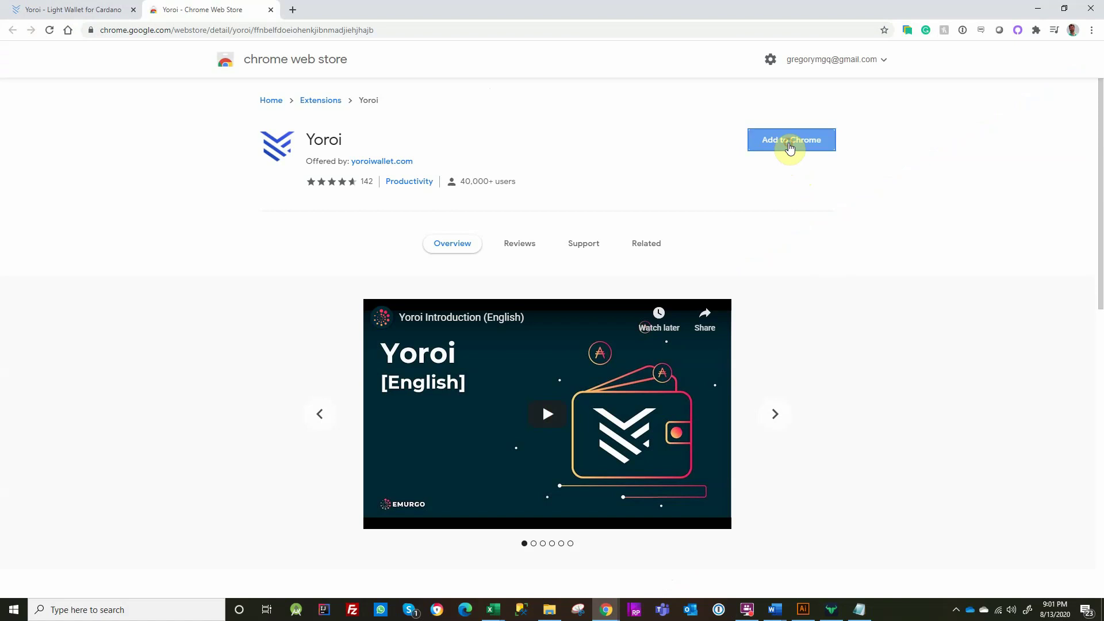
{"action": "left_click", "coordinate": [556, 127]}
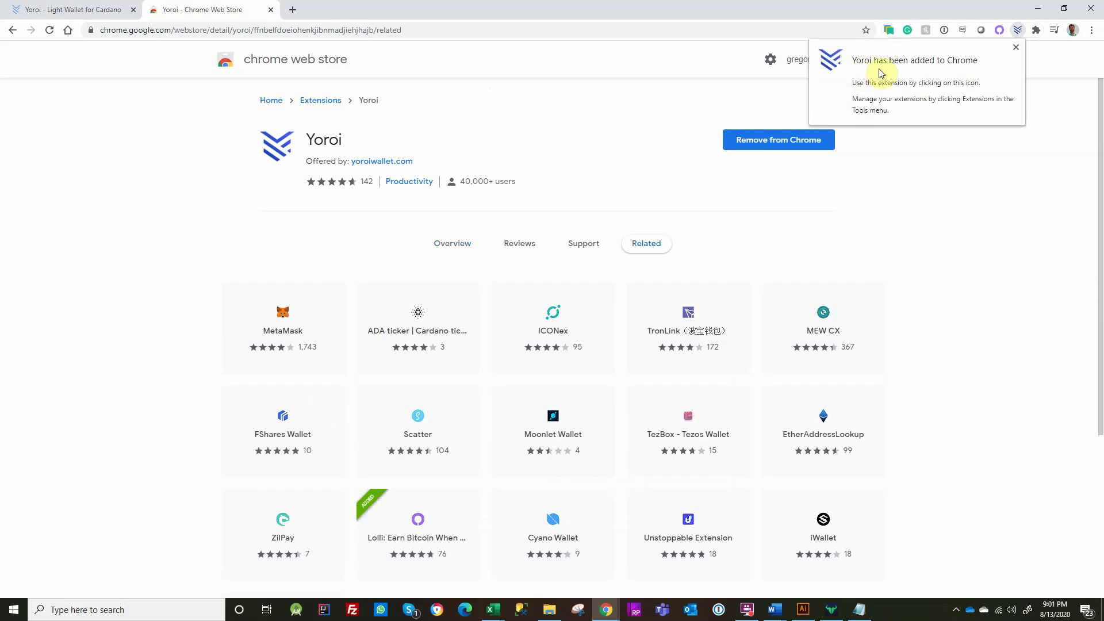
{"action": "left_click", "coordinate": [1015, 47]}
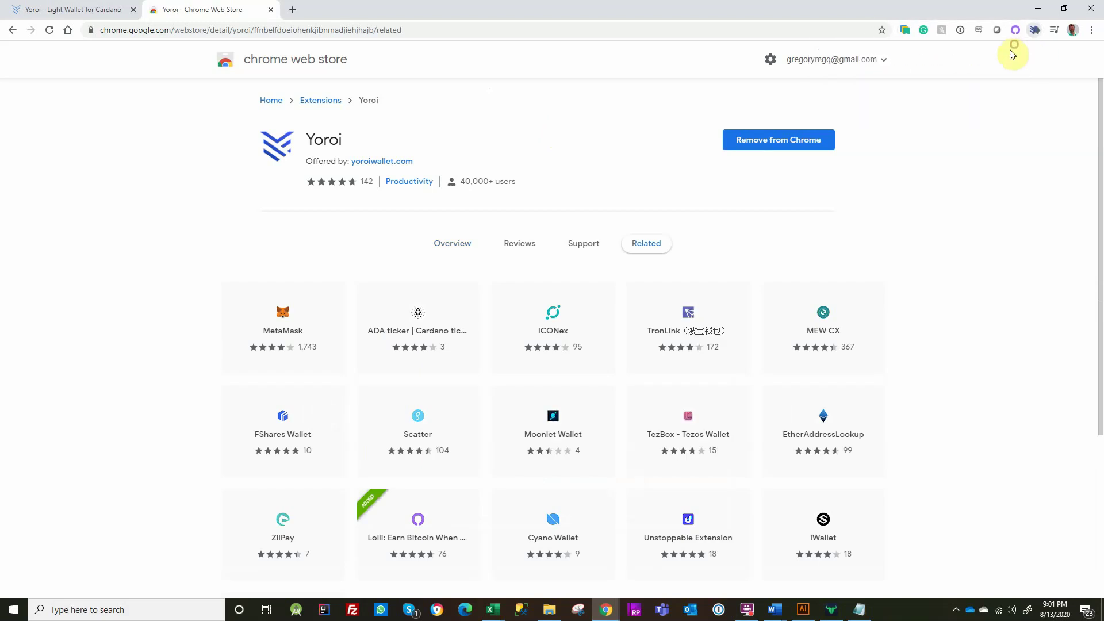
{"action": "left_click", "coordinate": [1034, 34]}
{"action": "left_click", "coordinate": [1036, 32]}
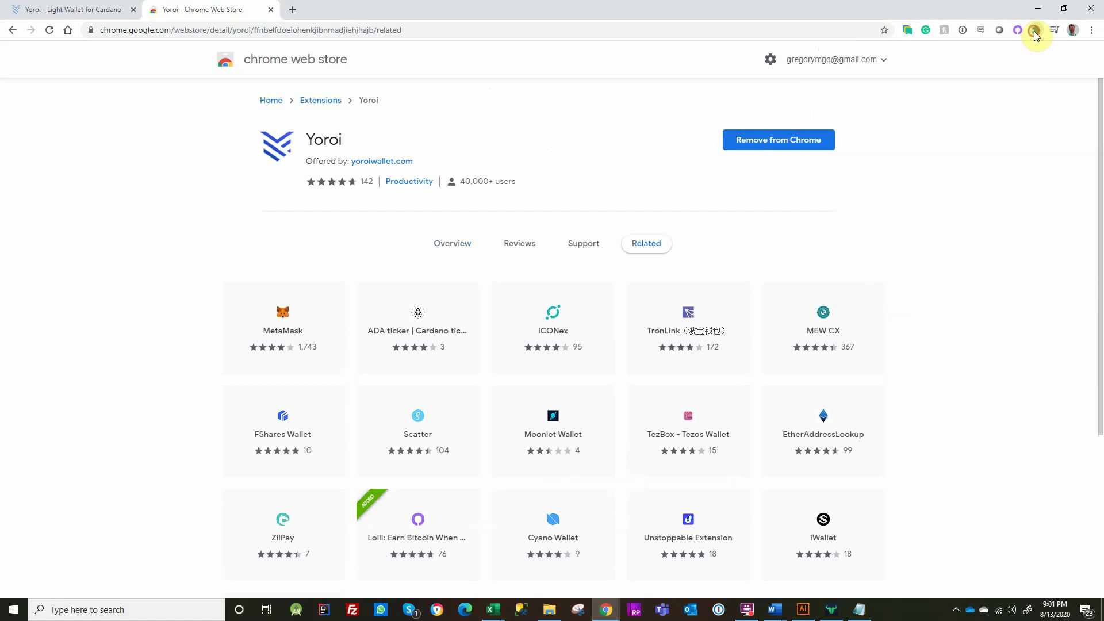
{"action": "left_click", "coordinate": [1038, 33]}
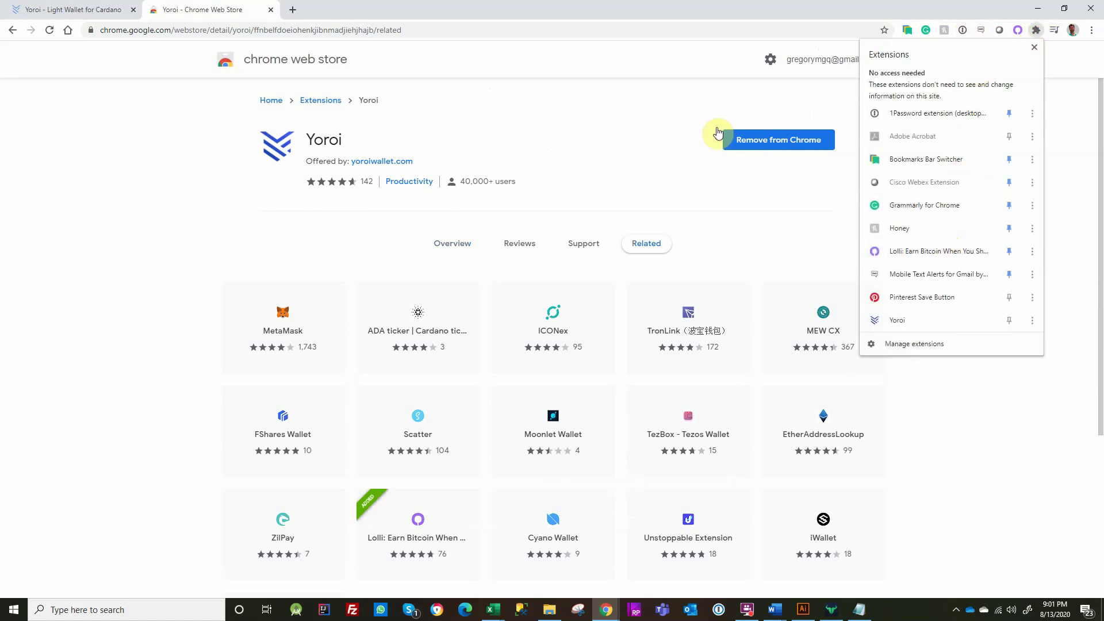
- Launch Yoroi, keep English as the language, and accept the terms of use
{"action": "left_click", "coordinate": [891, 322]}
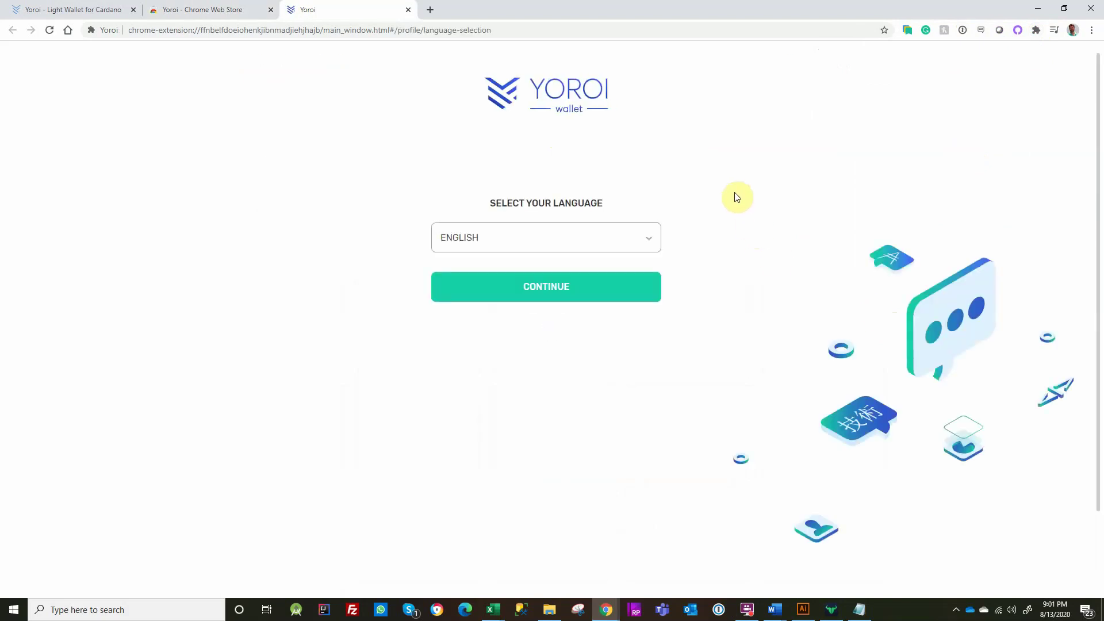
{"action": "left_click", "coordinate": [547, 286]}
{"action": "scroll", "coordinate": [626, 257], "scroll_direction": "down", "scroll_amount": 15}
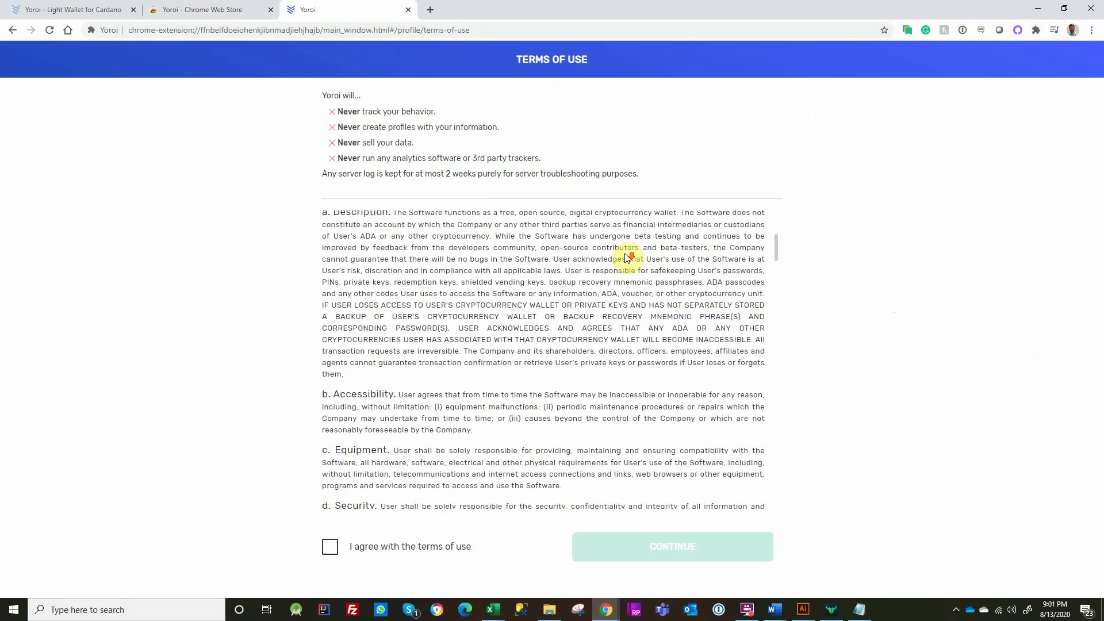
{"action": "scroll", "coordinate": [627, 257], "scroll_direction": "down", "scroll_amount": 15}
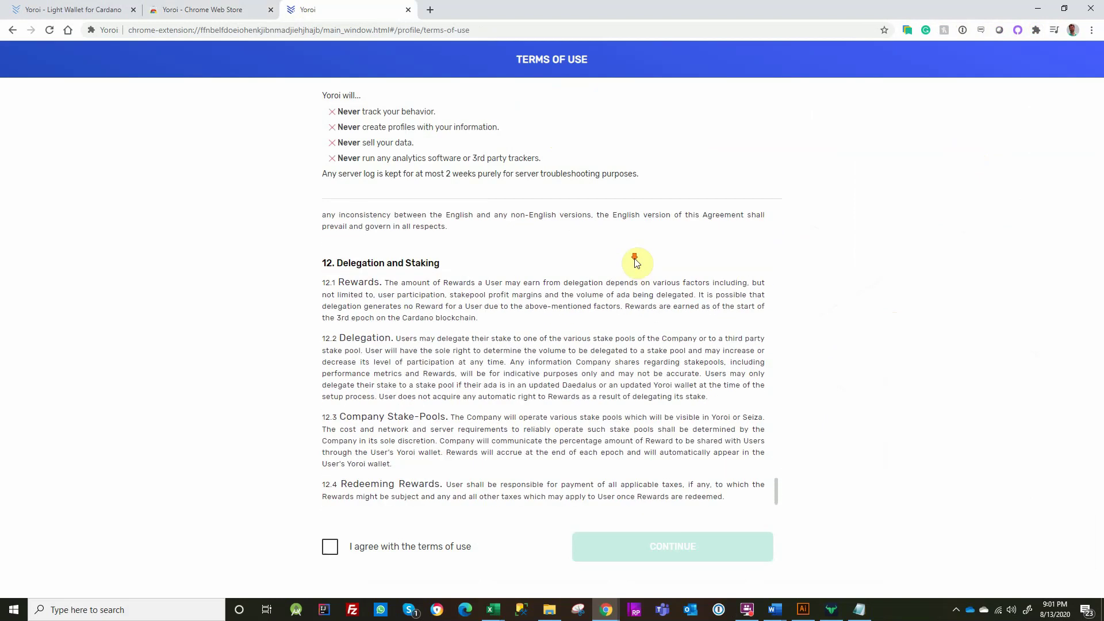
{"action": "left_click", "coordinate": [325, 546]}
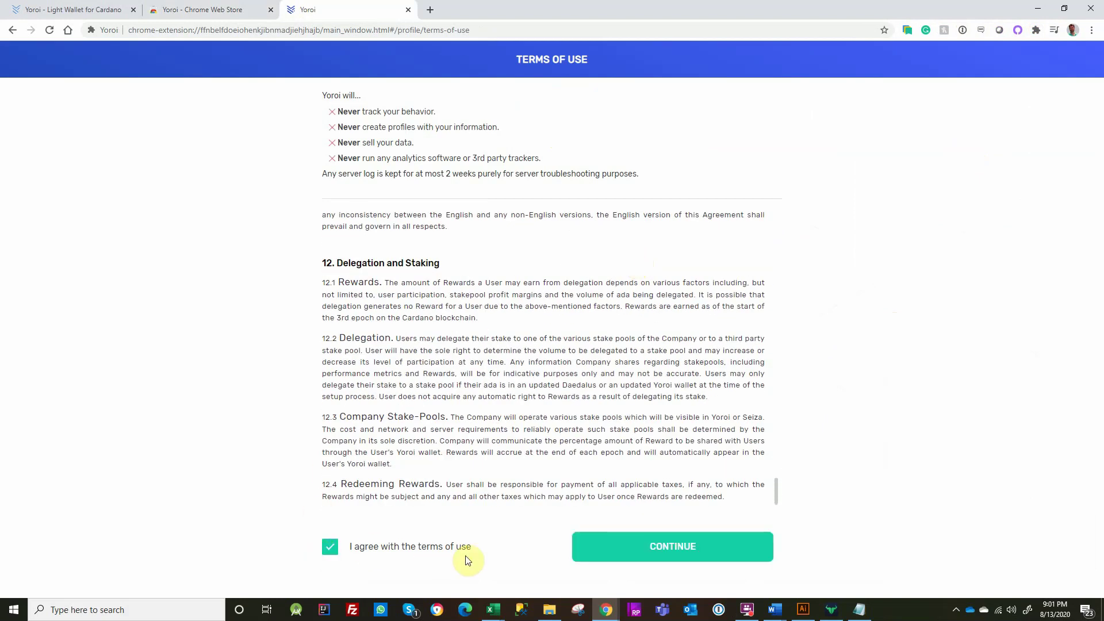
{"action": "left_click", "coordinate": [620, 552]}
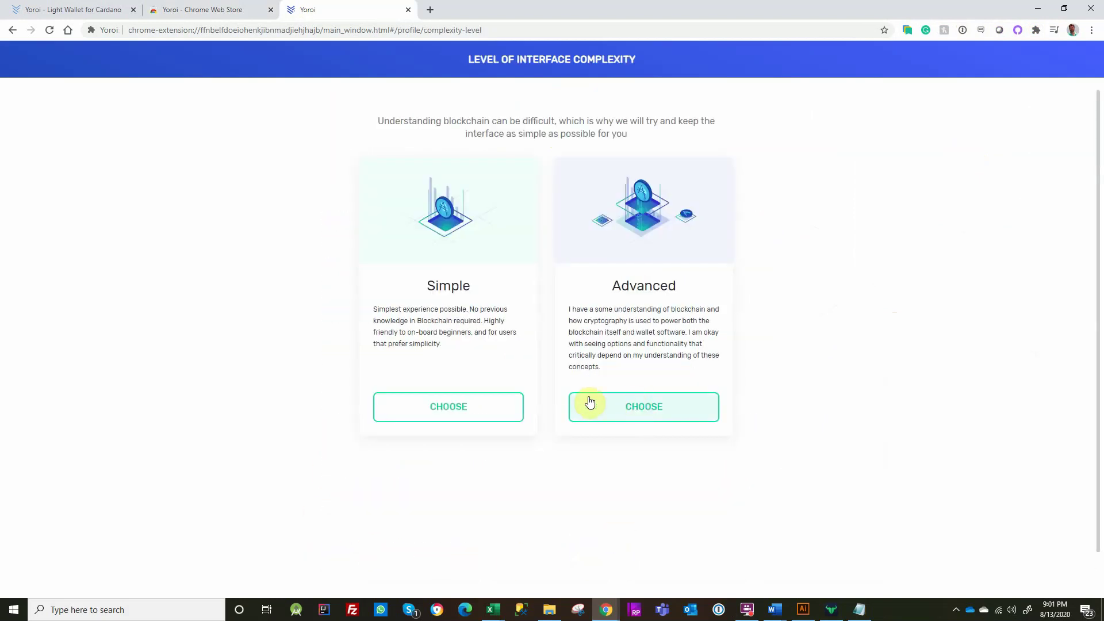
- Choose the Advanced interface and allow Cardano payment URLs, dismissing Chrome's permission prompt
{"action": "left_click", "coordinate": [626, 414]}
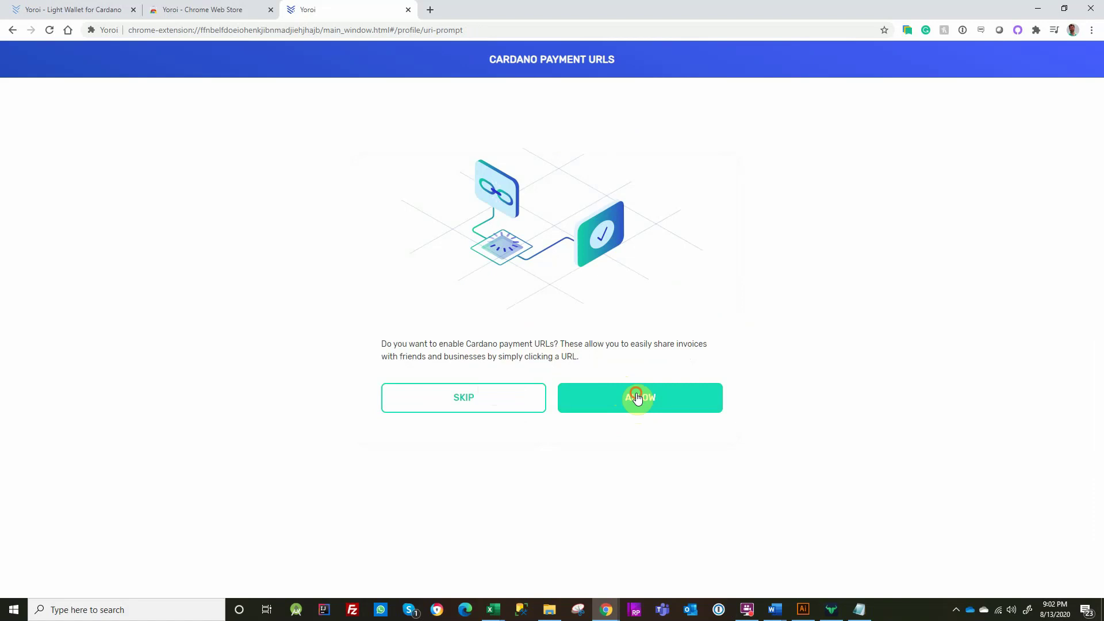
{"action": "left_click", "coordinate": [637, 398]}
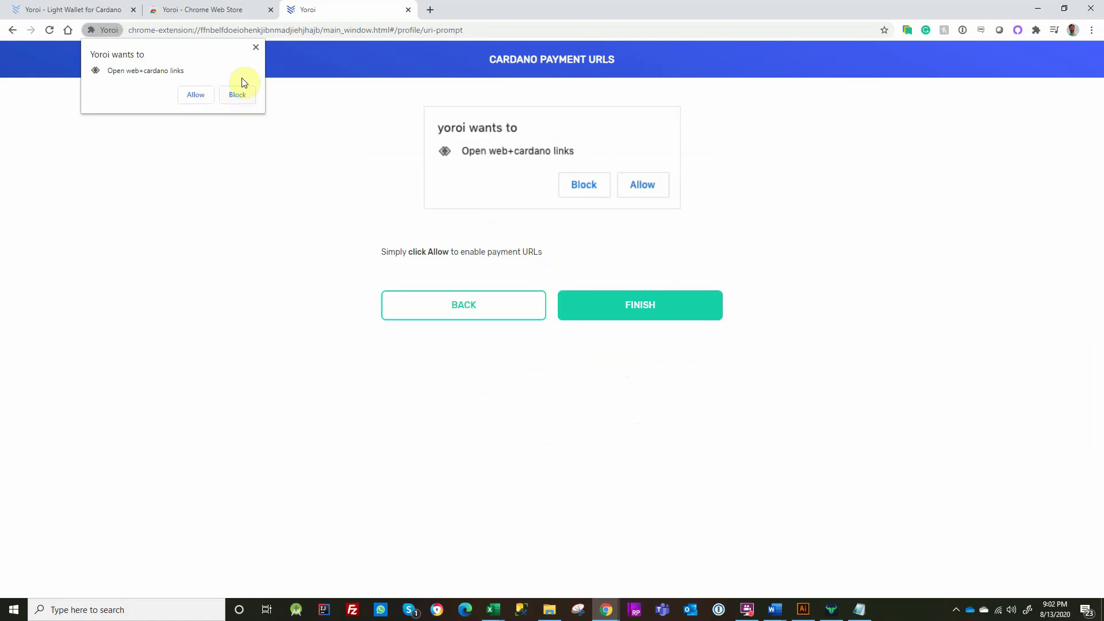
{"action": "left_click", "coordinate": [256, 47]}
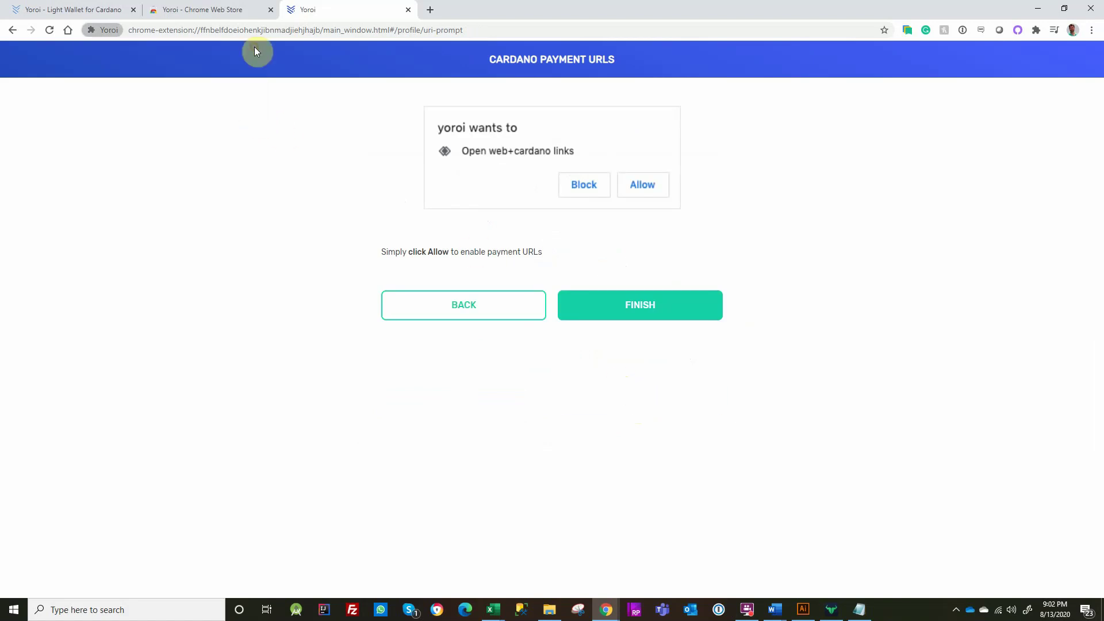
{"action": "left_click", "coordinate": [623, 311]}
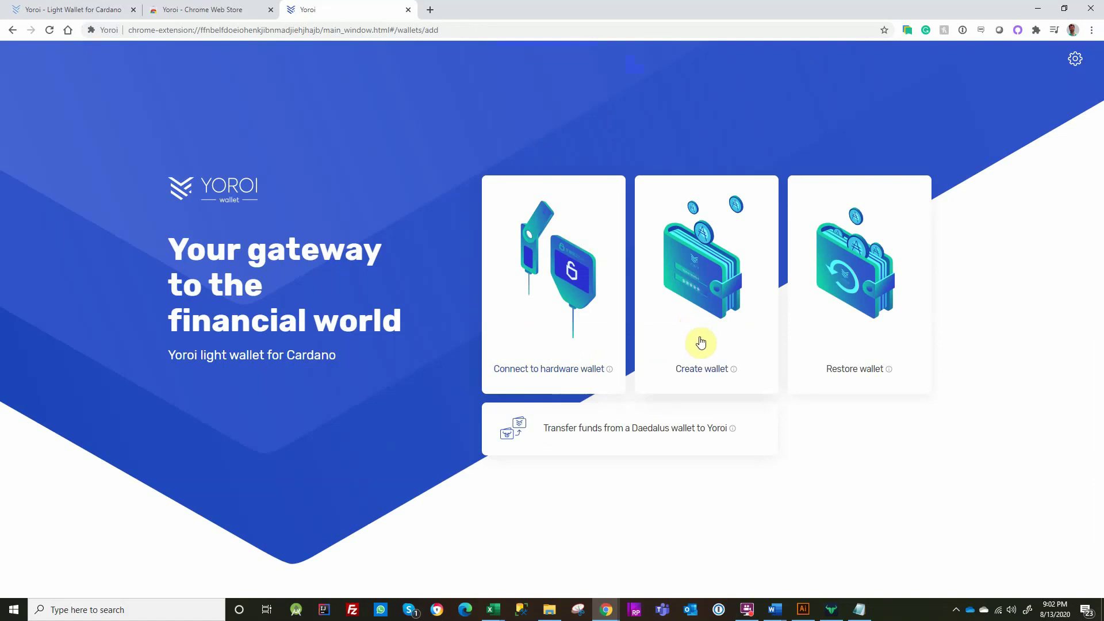
- Start creating a wallet and choose Cardano as its platform
{"action": "left_click", "coordinate": [714, 372]}
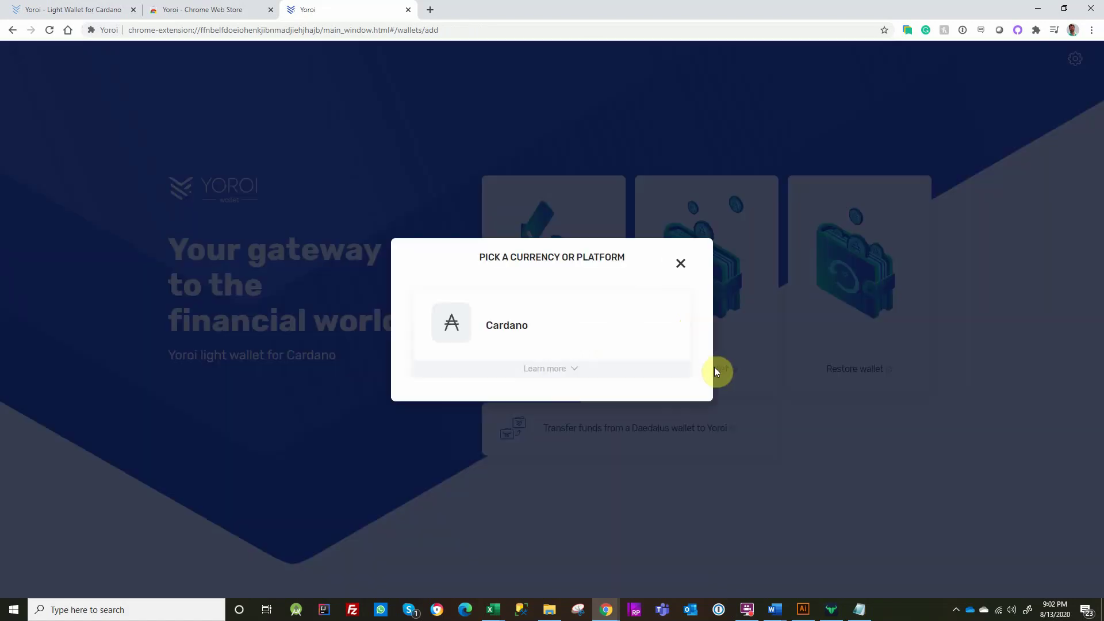
{"action": "left_click", "coordinate": [576, 368]}
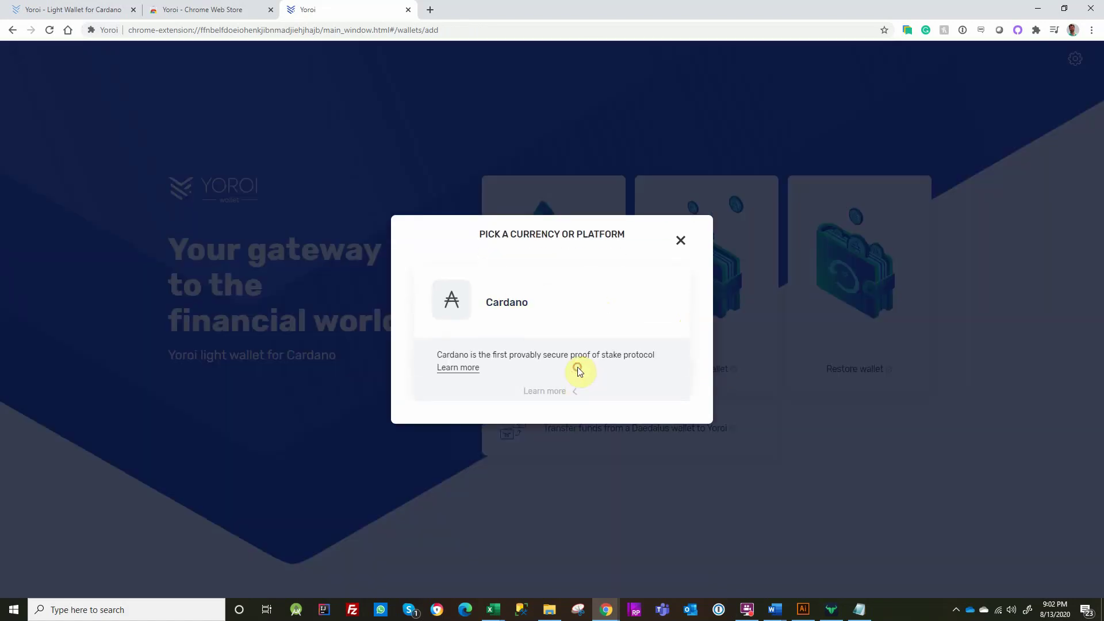
{"action": "left_click", "coordinate": [453, 309]}
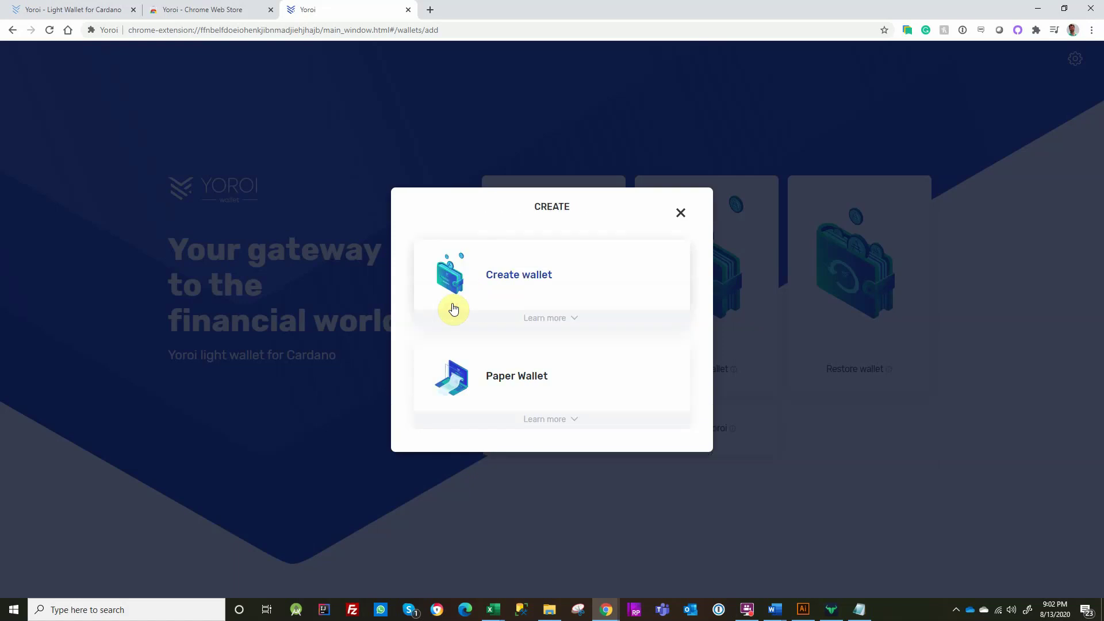
- Create a standard wallet named CHAMP with a pasted spending password, and accept the screen-privacy warning
{"action": "left_click", "coordinate": [458, 299]}
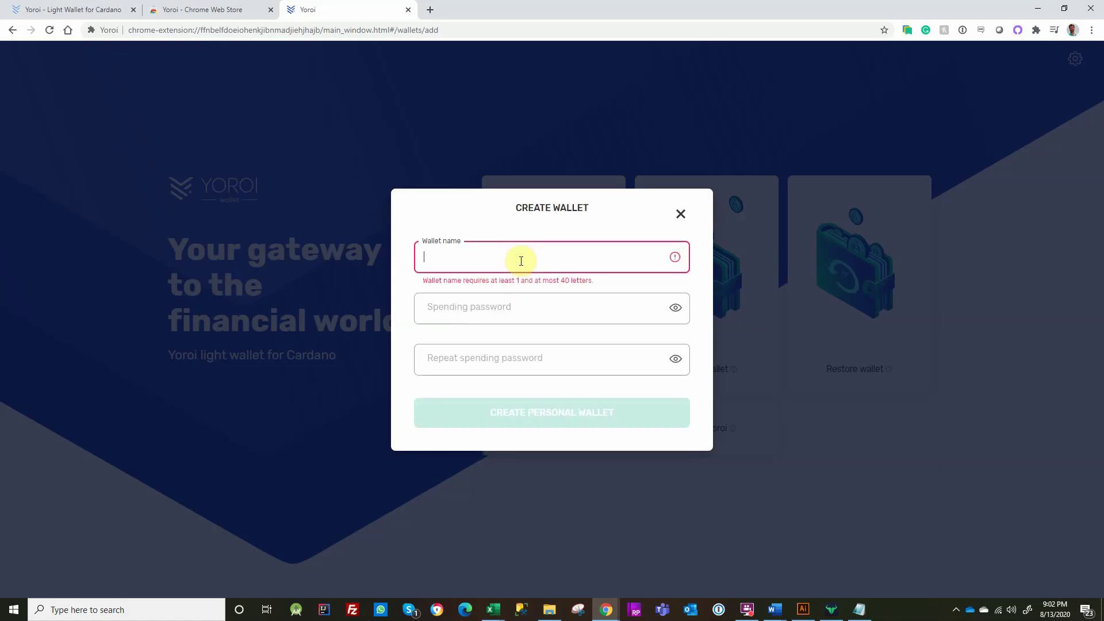
{"action": "type", "text": "CHAMP"}
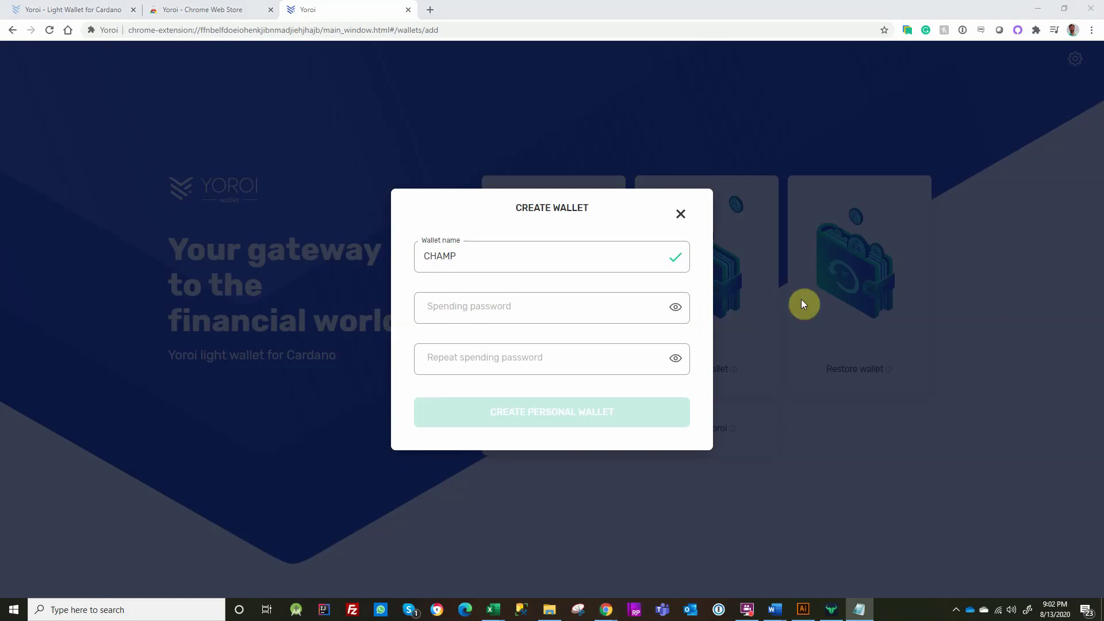
{"action": "left_click", "coordinate": [586, 305]}
{"action": "key", "text": "ctrl+v"}
{"action": "left_click", "coordinate": [584, 357]}
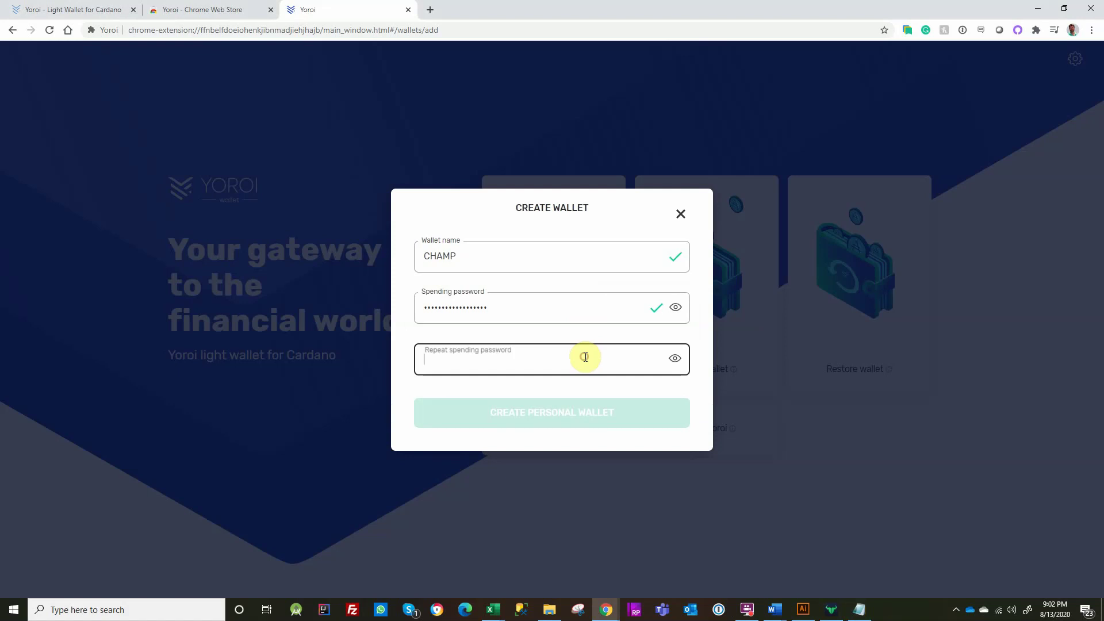
{"action": "key", "text": "ctrl+v"}
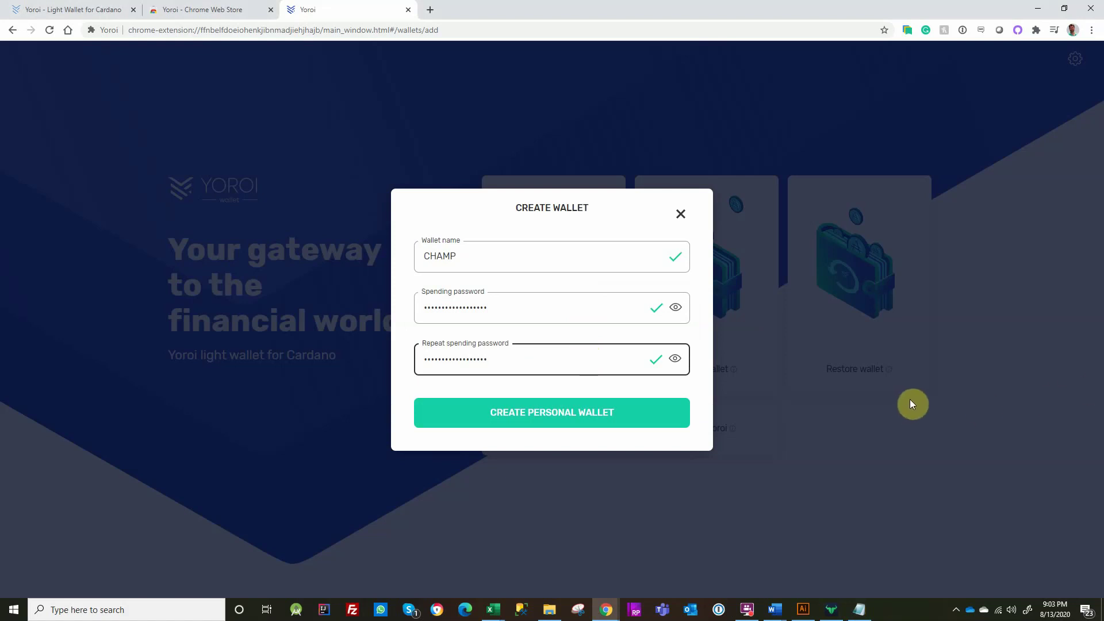
{"action": "left_click", "coordinate": [627, 418]}
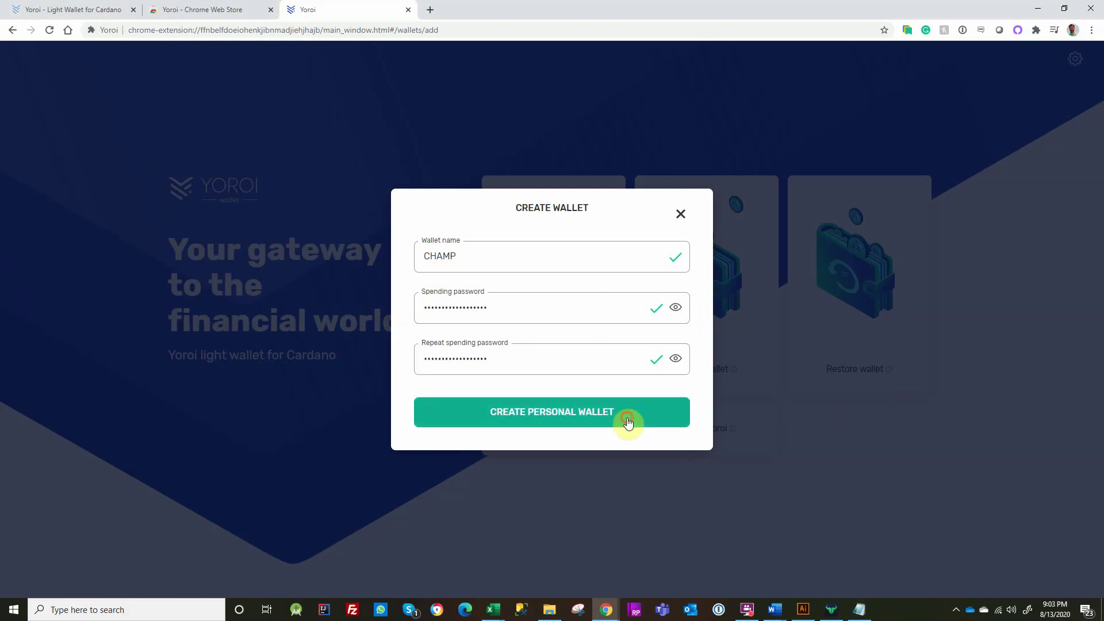
{"action": "left_click", "coordinate": [422, 389]}
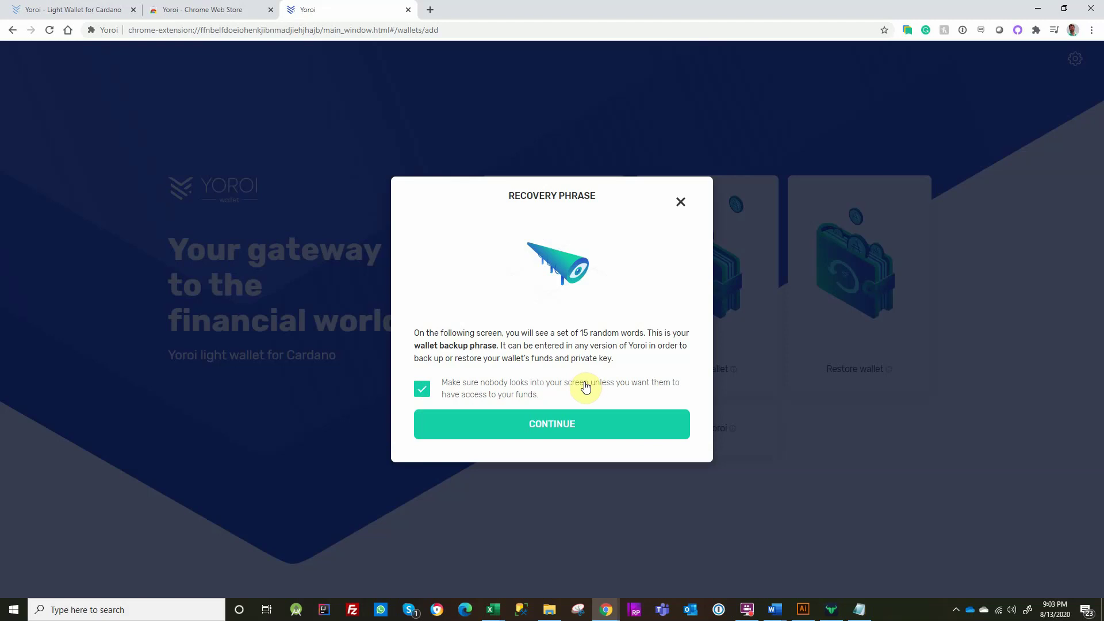
- Continue past the recovery phrase notice, tick both backup acknowledgements, and confirm
{"action": "left_click", "coordinate": [568, 428]}
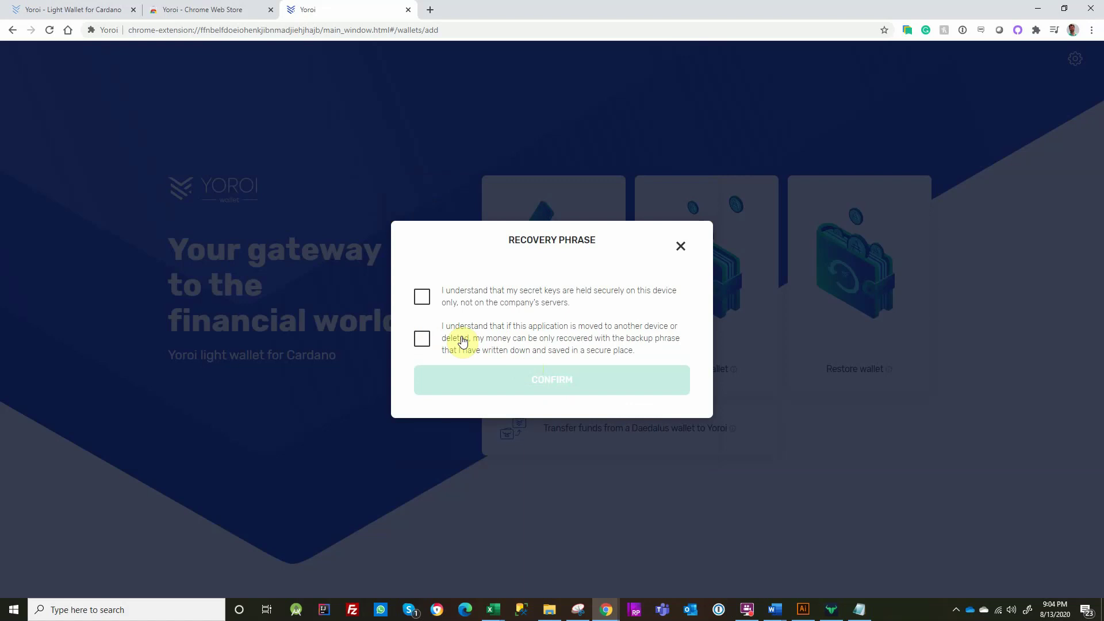
{"action": "left_click", "coordinate": [422, 296]}
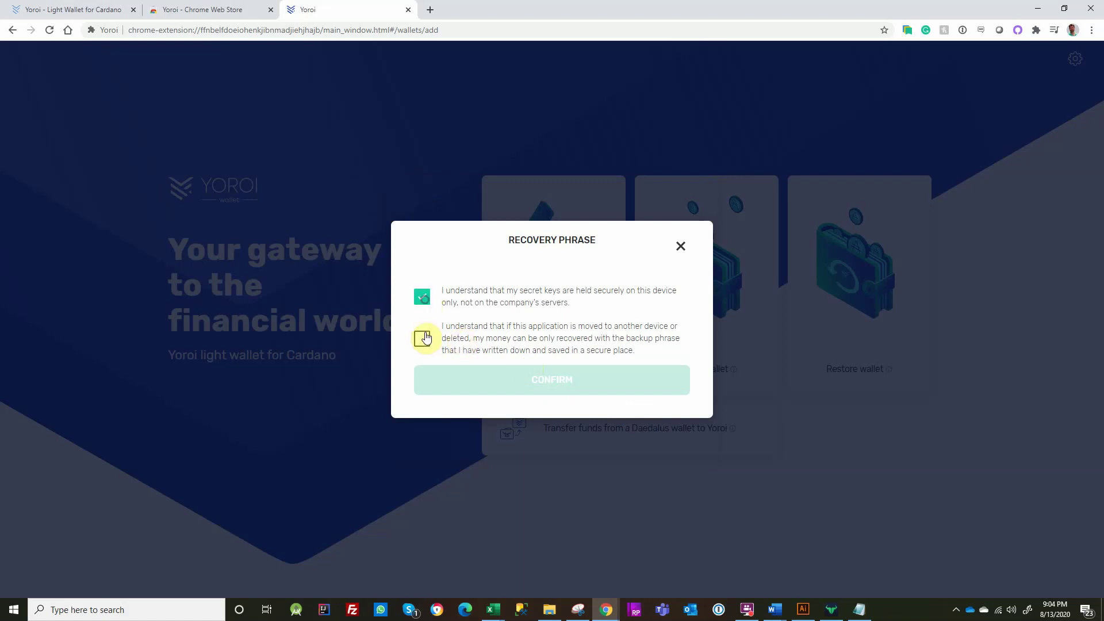
{"action": "left_click", "coordinate": [422, 339]}
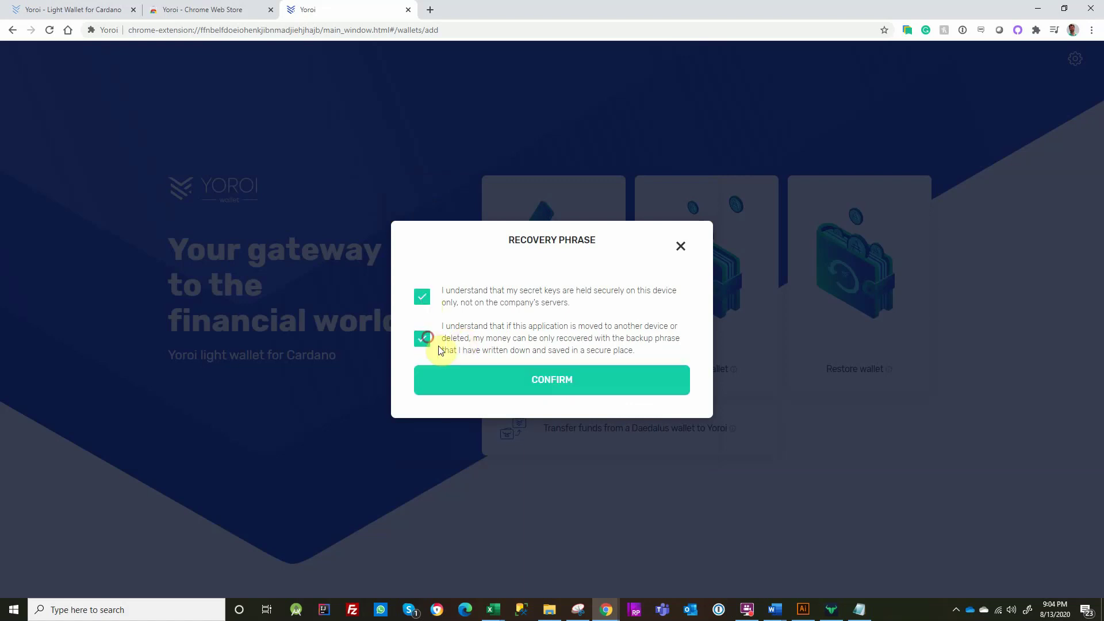
{"action": "left_click", "coordinate": [529, 378]}
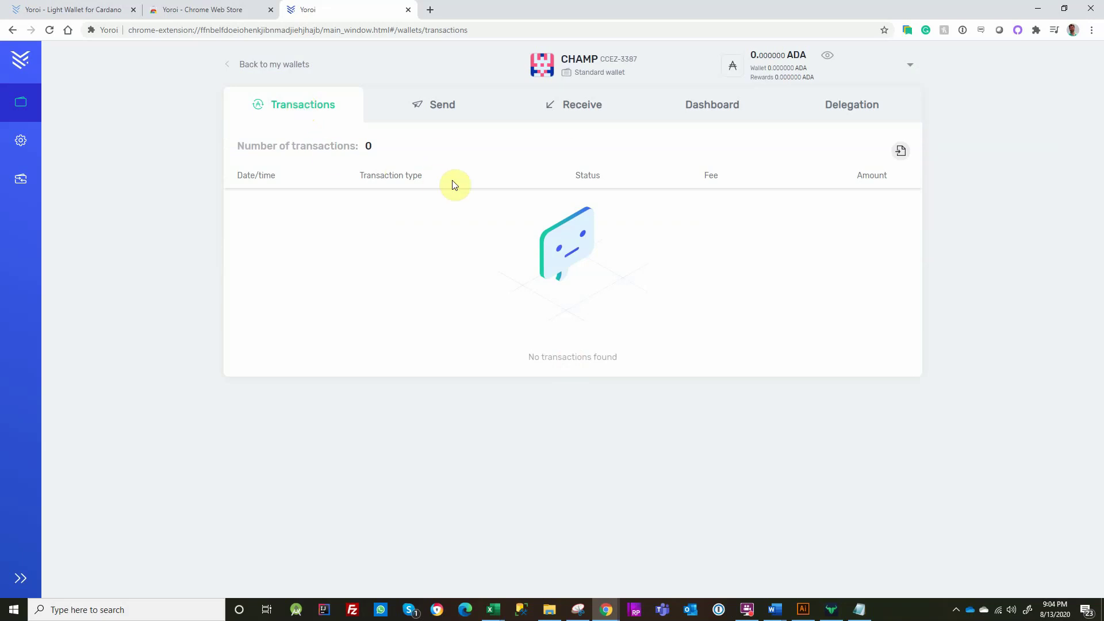
- Browse CHAMP's Send, Receive, Dashboard and Delegation sections, ending back on the Dashboard
{"action": "left_click", "coordinate": [433, 113]}
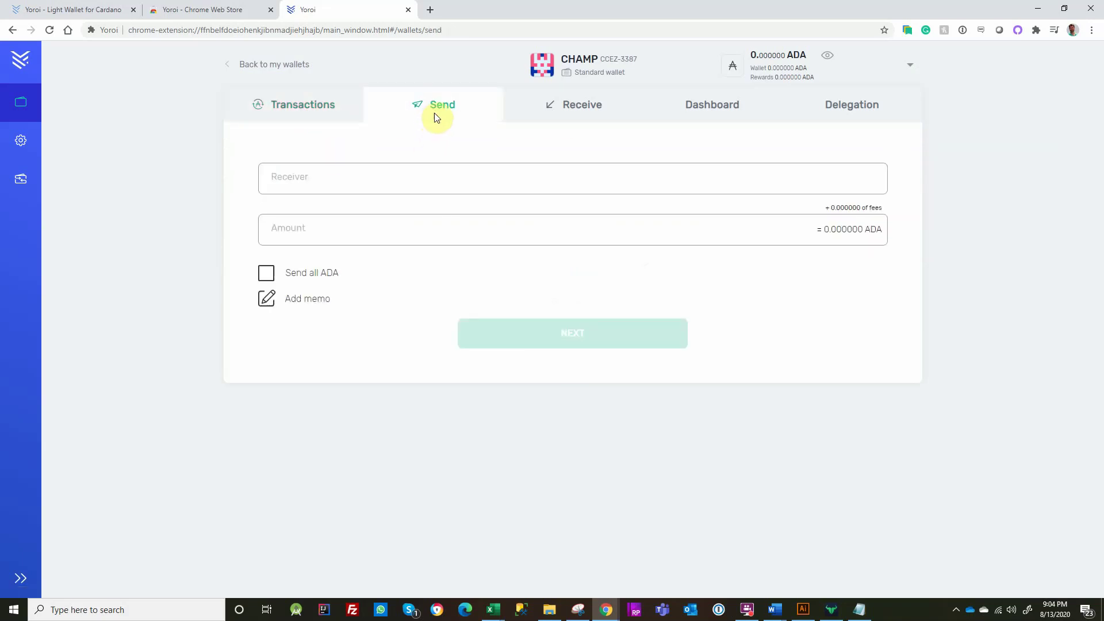
{"action": "left_click", "coordinate": [587, 113]}
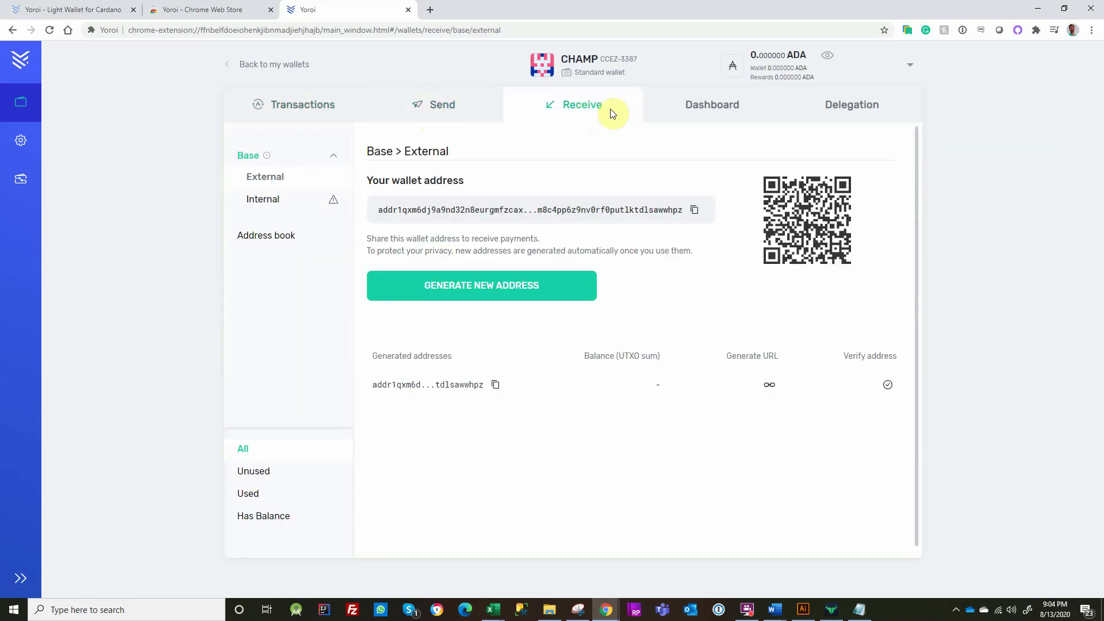
{"action": "left_click", "coordinate": [705, 114]}
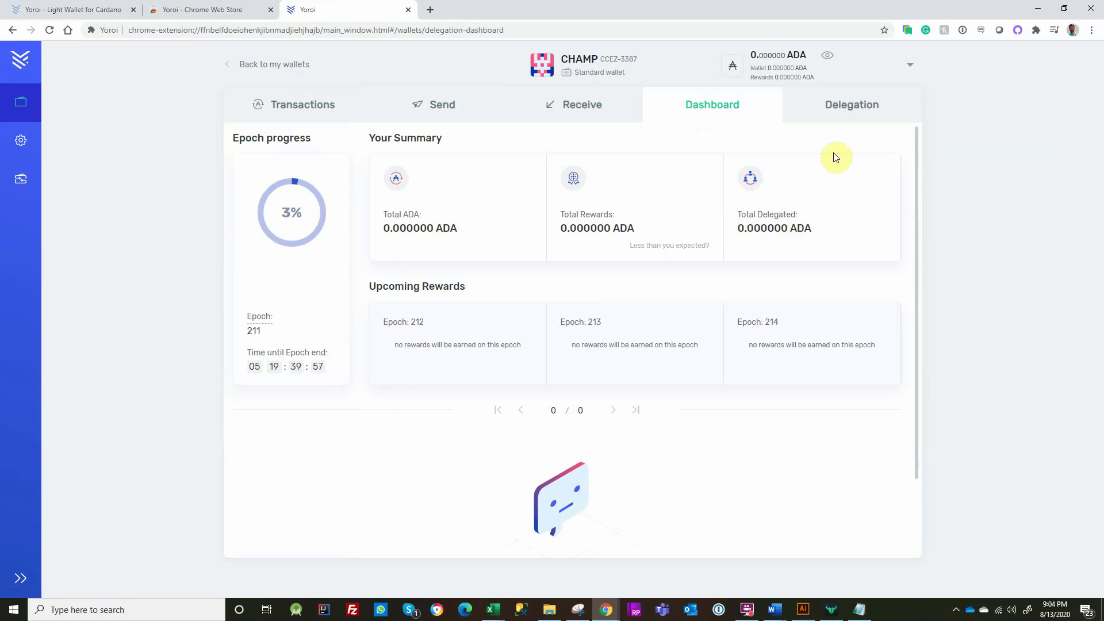
{"action": "left_click", "coordinate": [841, 109]}
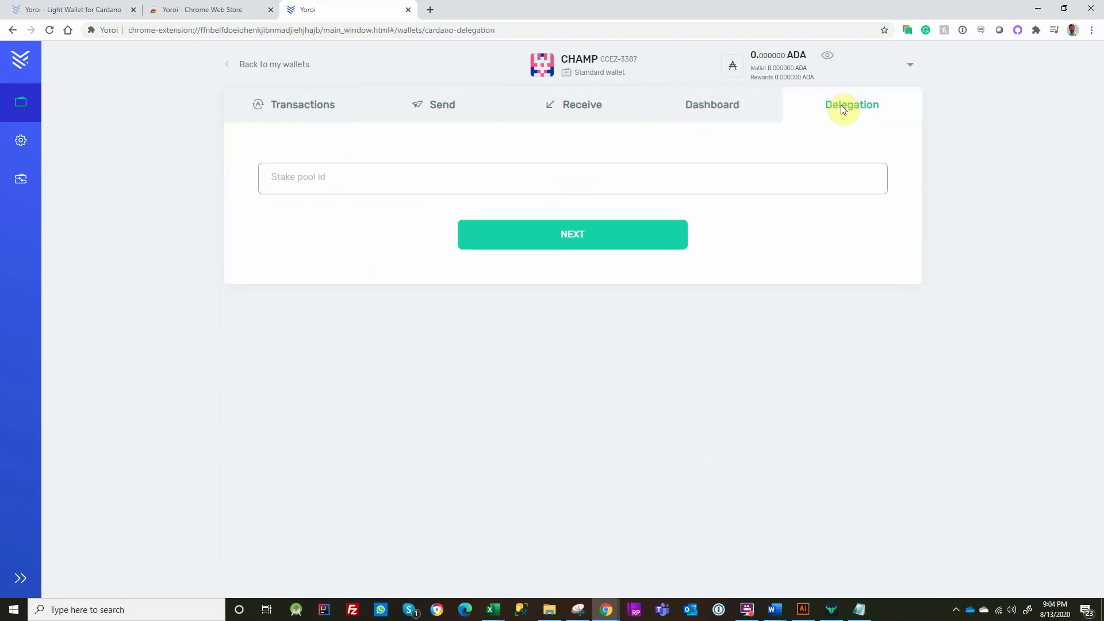
{"action": "left_click", "coordinate": [723, 109]}
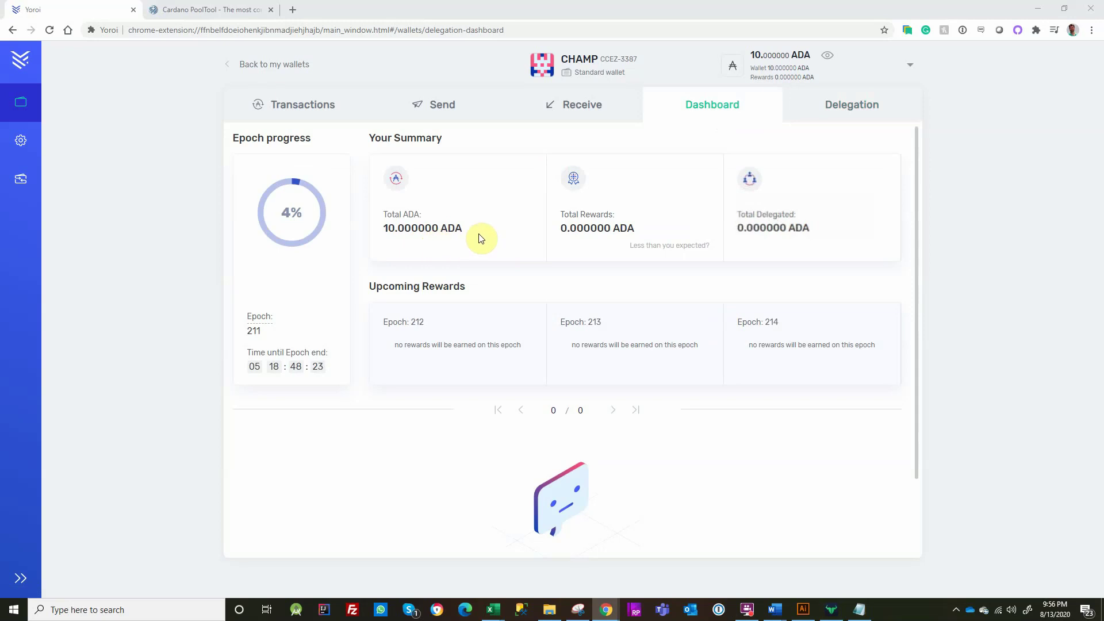
- Go to the Delegation page of the CHAMP wallet, now funded with 10 ADA
{"action": "left_click", "coordinate": [878, 104]}
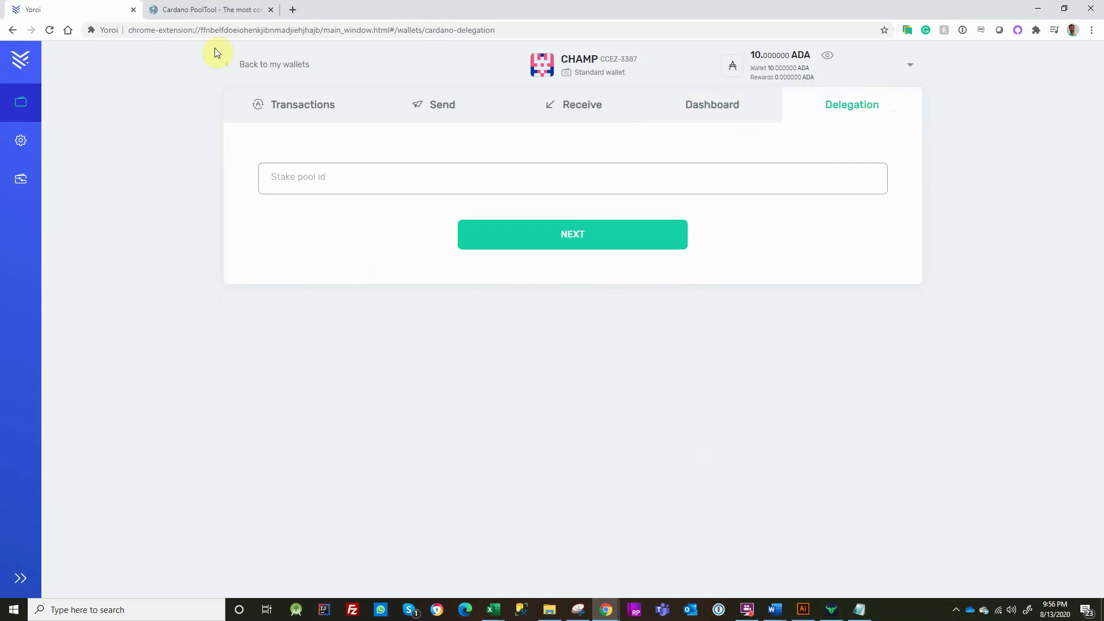
- Search PoolTool's pool list for 'champ' and copy the first champADA pool ID
{"action": "left_click", "coordinate": [216, 16]}
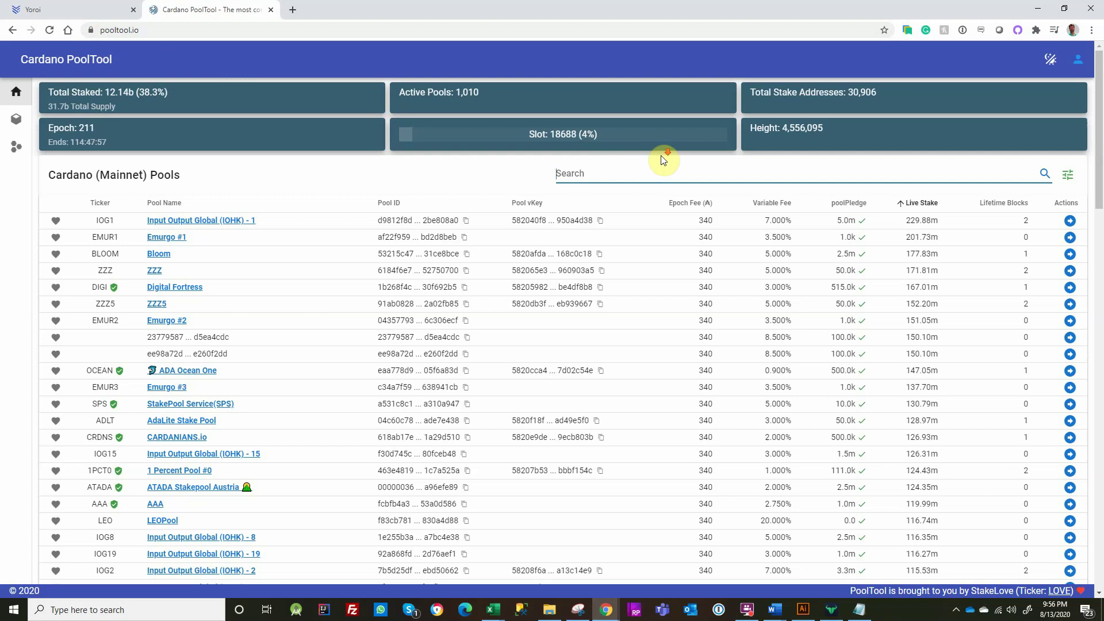
{"action": "scroll", "coordinate": [661, 161], "scroll_direction": "down", "scroll_amount": 4}
{"action": "scroll", "coordinate": [672, 168], "scroll_direction": "up", "scroll_amount": 4}
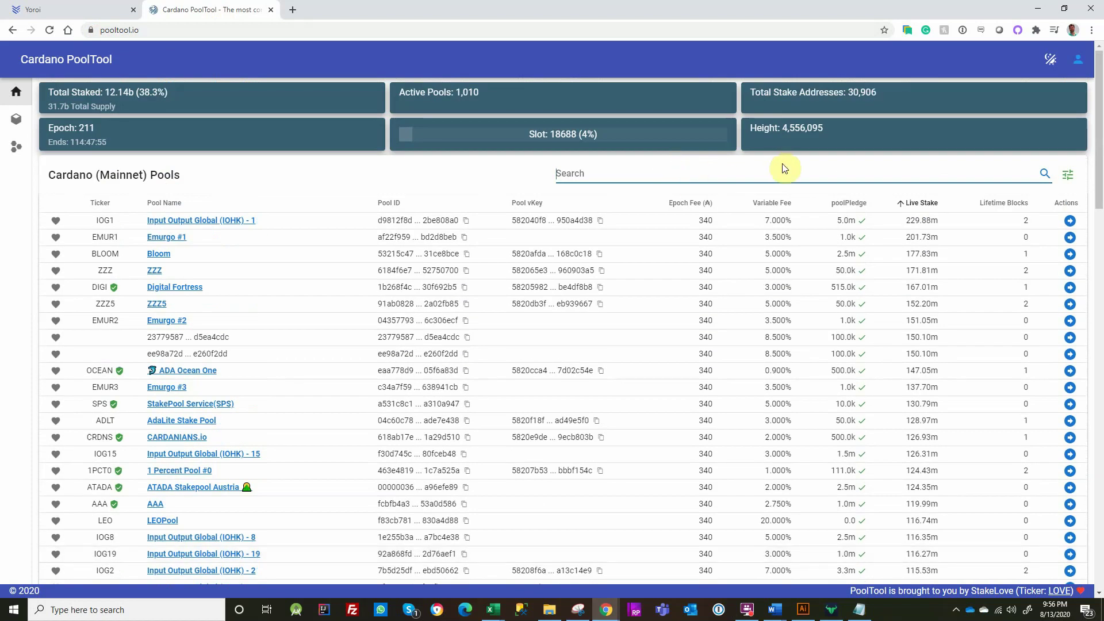
{"action": "left_click", "coordinate": [707, 172]}
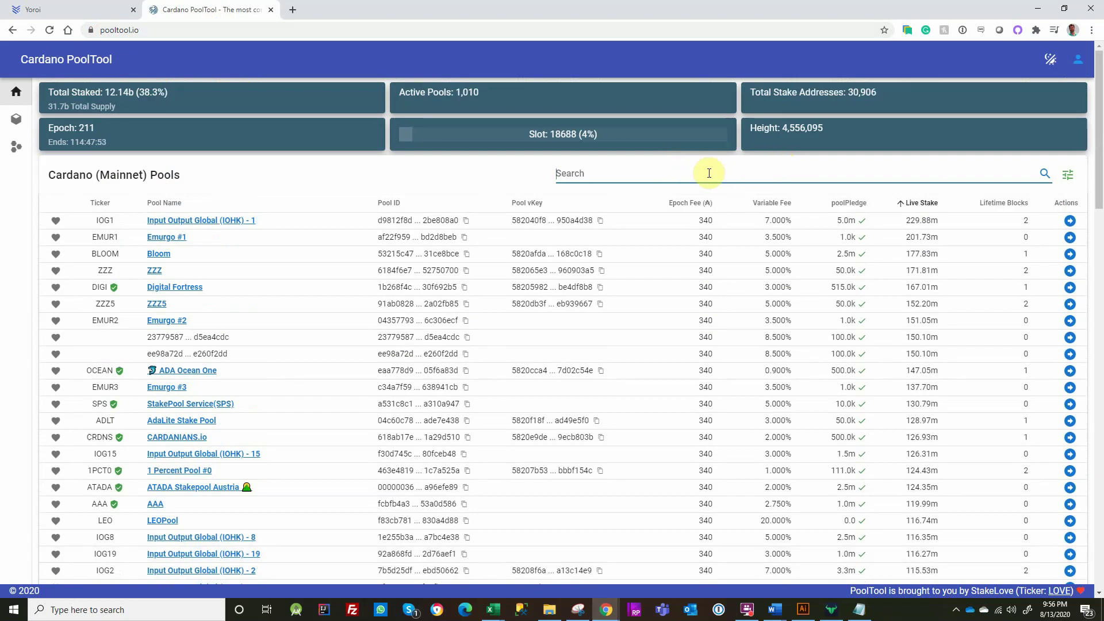
{"action": "type", "text": "champ"}
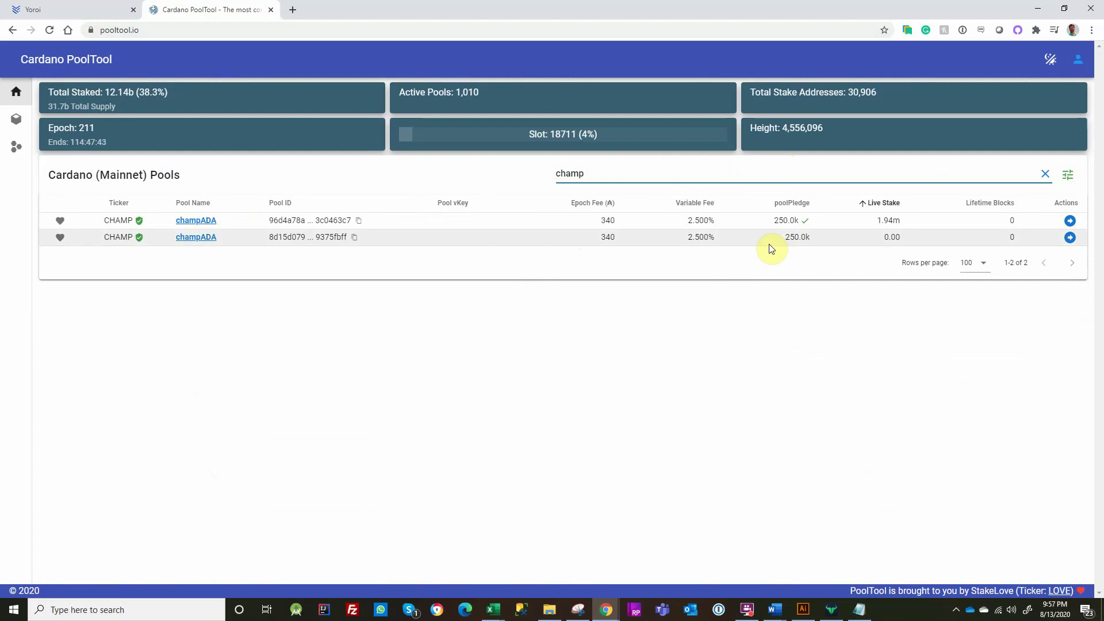
{"action": "mouse_move", "coordinate": [807, 227]}
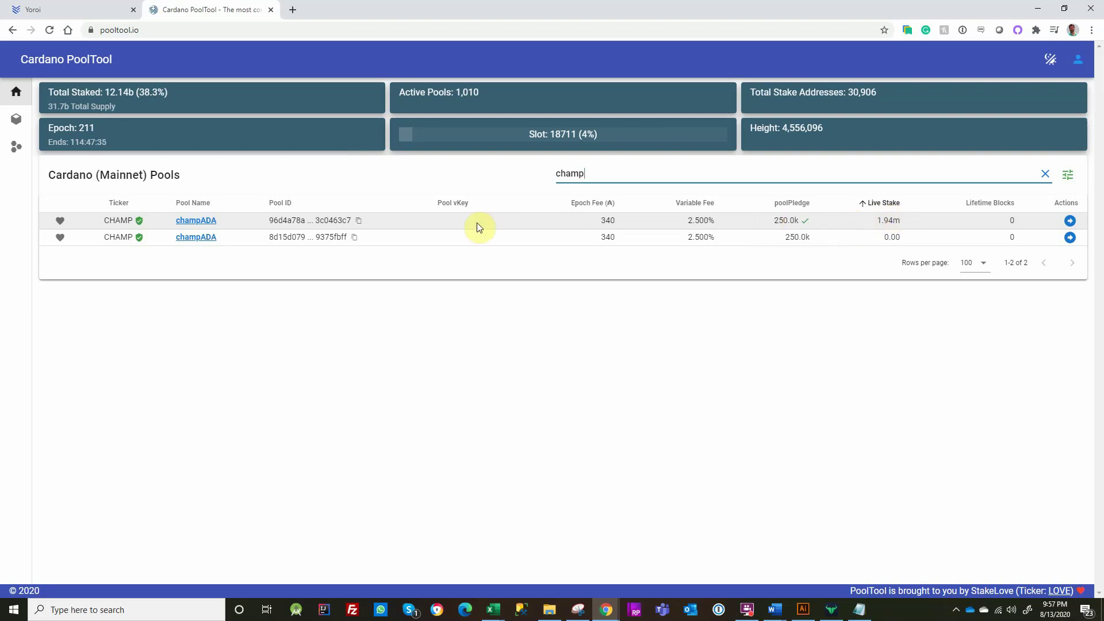
{"action": "left_click", "coordinate": [358, 222]}
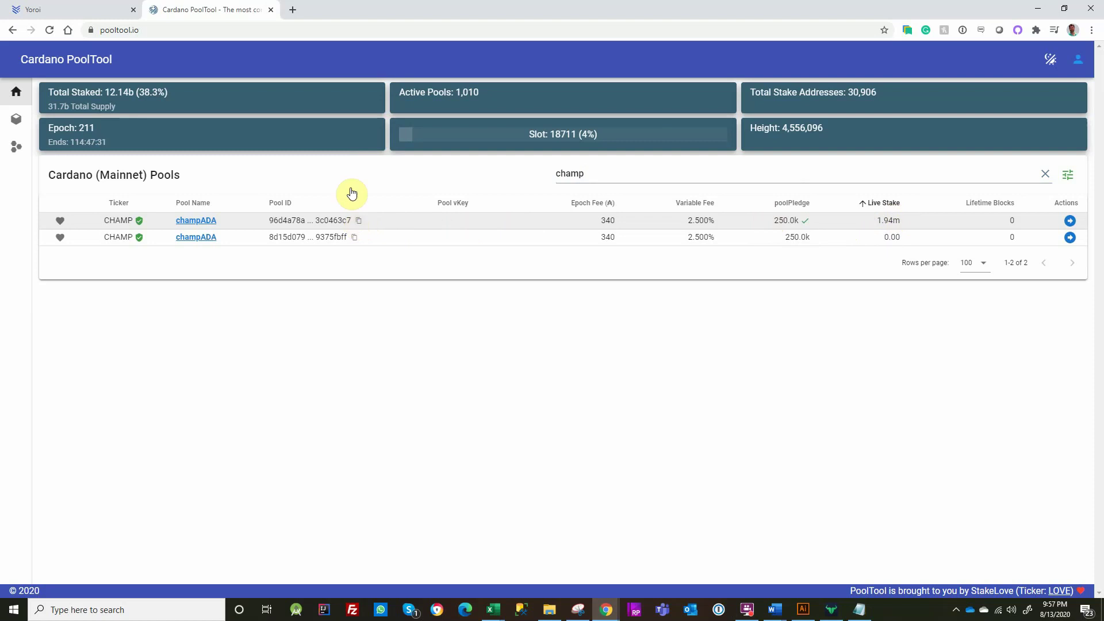
- Paste the champADA pool ID into Yoroi's Stake pool id field and proceed to delegation confirmation
{"action": "left_click", "coordinate": [85, 10]}
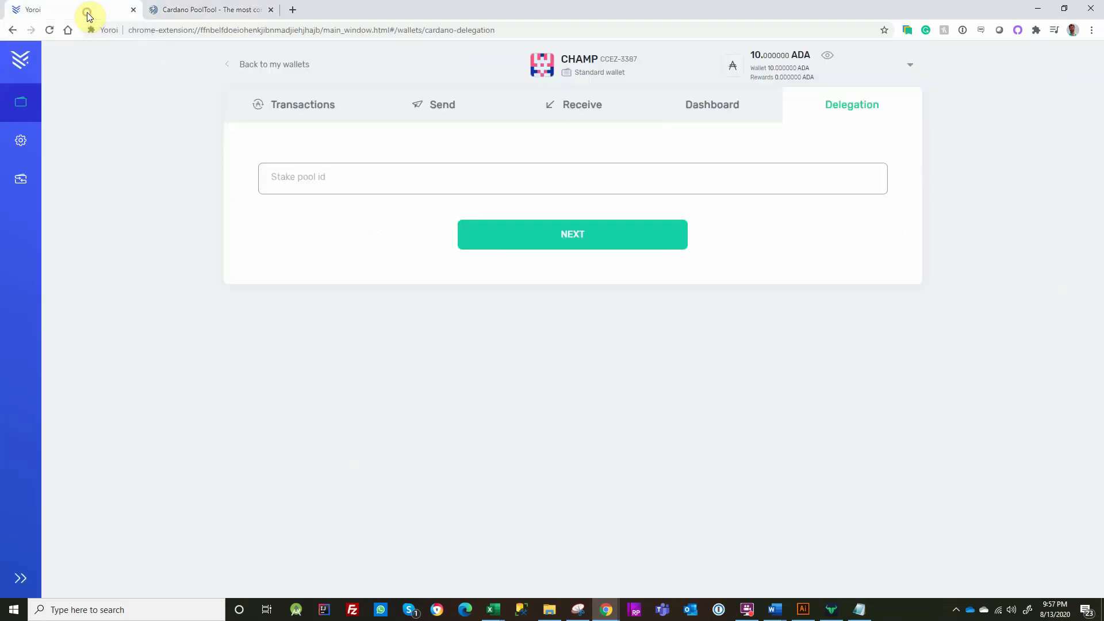
{"action": "left_click", "coordinate": [295, 173]}
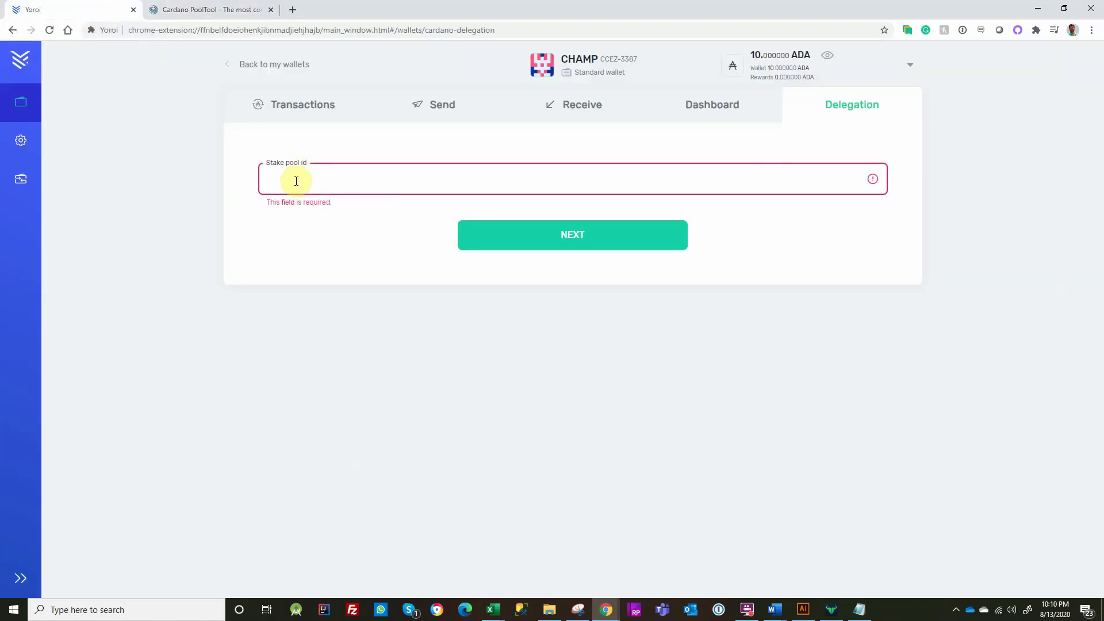
{"action": "left_click", "coordinate": [297, 181]}
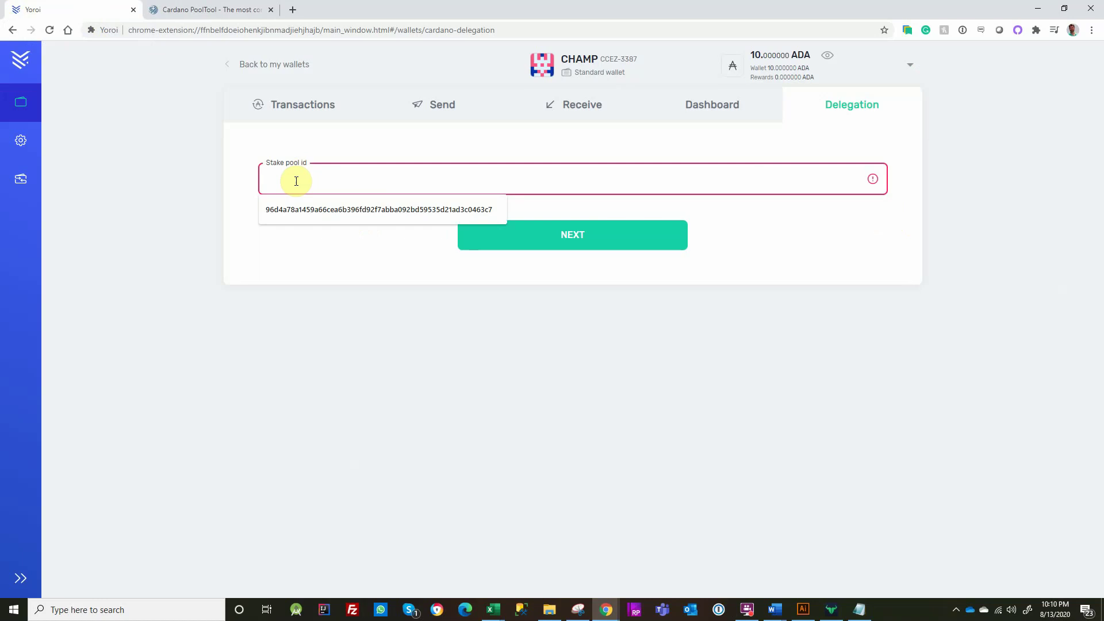
{"action": "key", "text": "ctrl+v"}
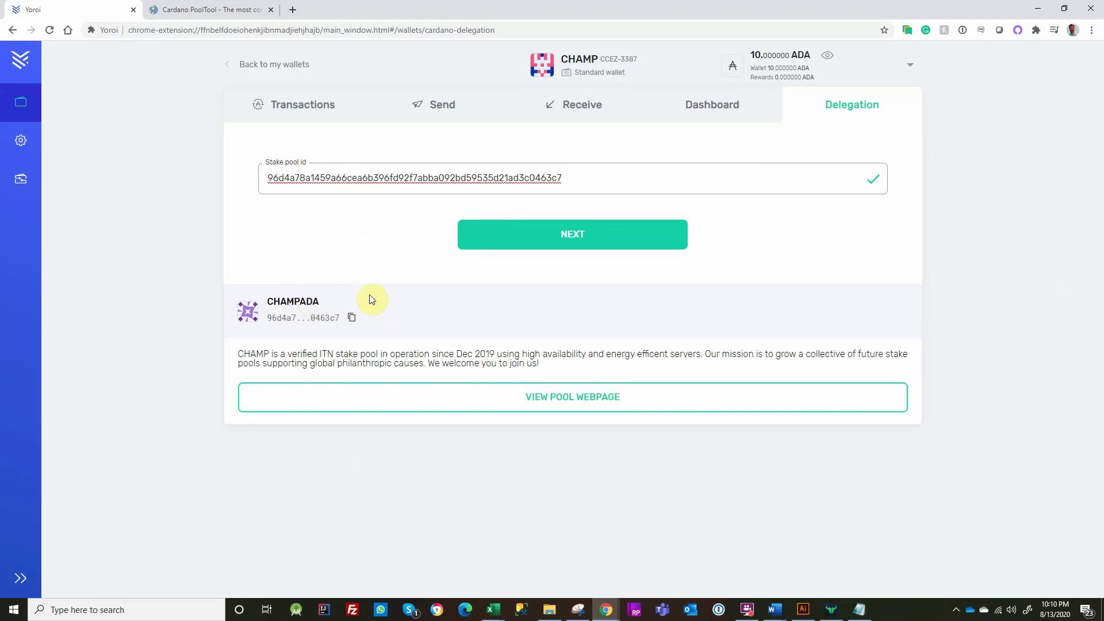
{"action": "left_click", "coordinate": [564, 236]}
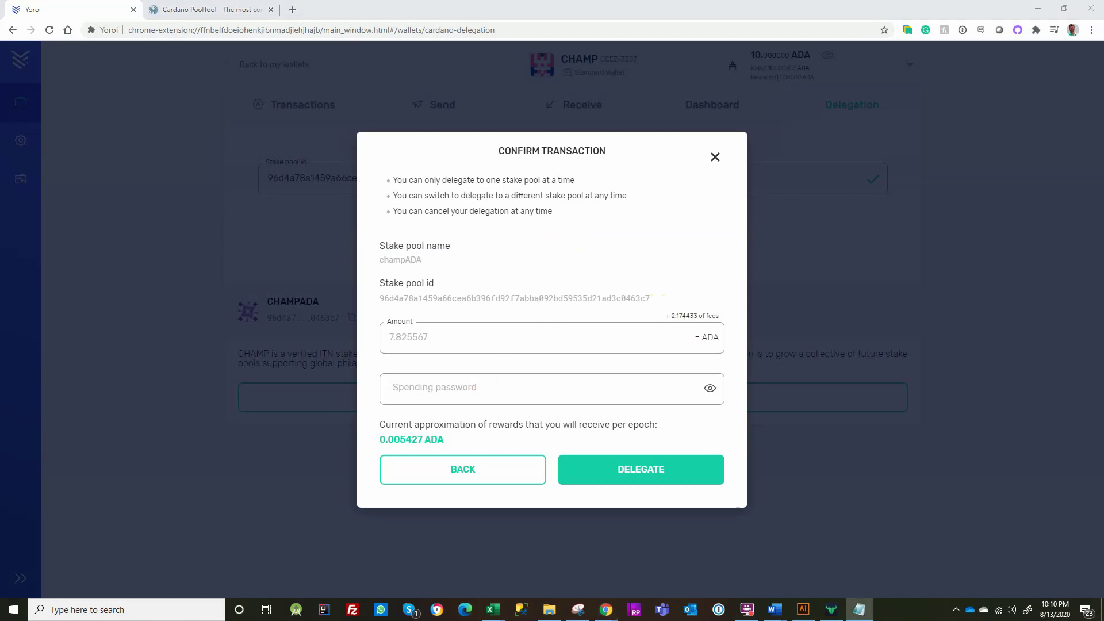
- Paste the spending password and confirm delegating the CHAMP wallet's stake to champADA
{"action": "left_click", "coordinate": [424, 397]}
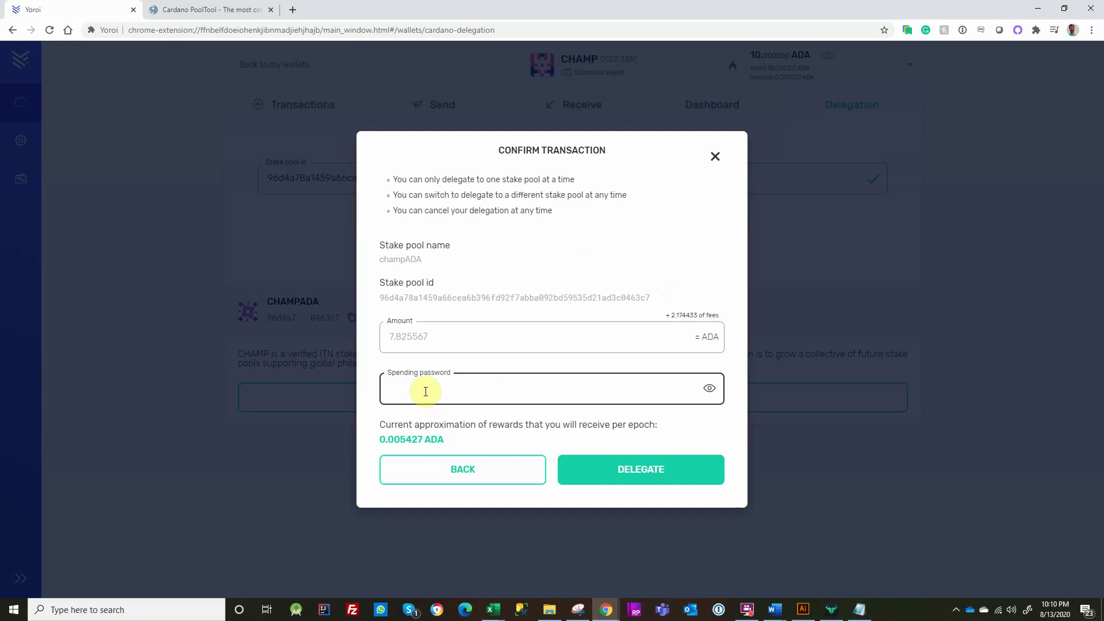
{"action": "key", "text": "ctrl+v"}
{"action": "left_click", "coordinate": [629, 469]}
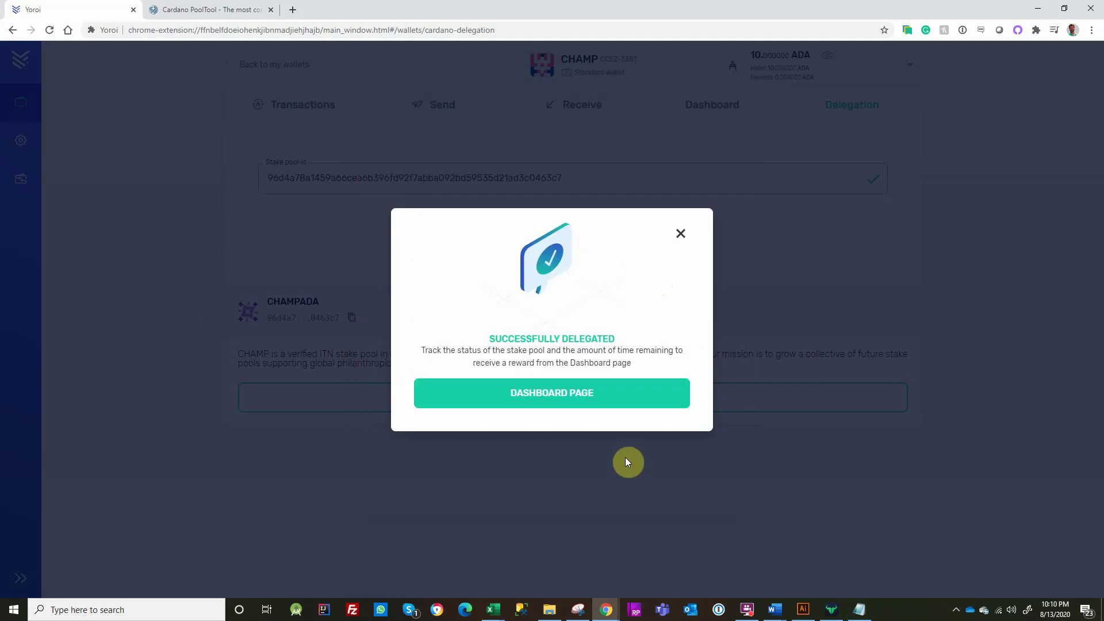
- Return to the CHAMP Dashboard to view the total delegated and upcoming rewards
{"action": "left_click", "coordinate": [549, 397]}
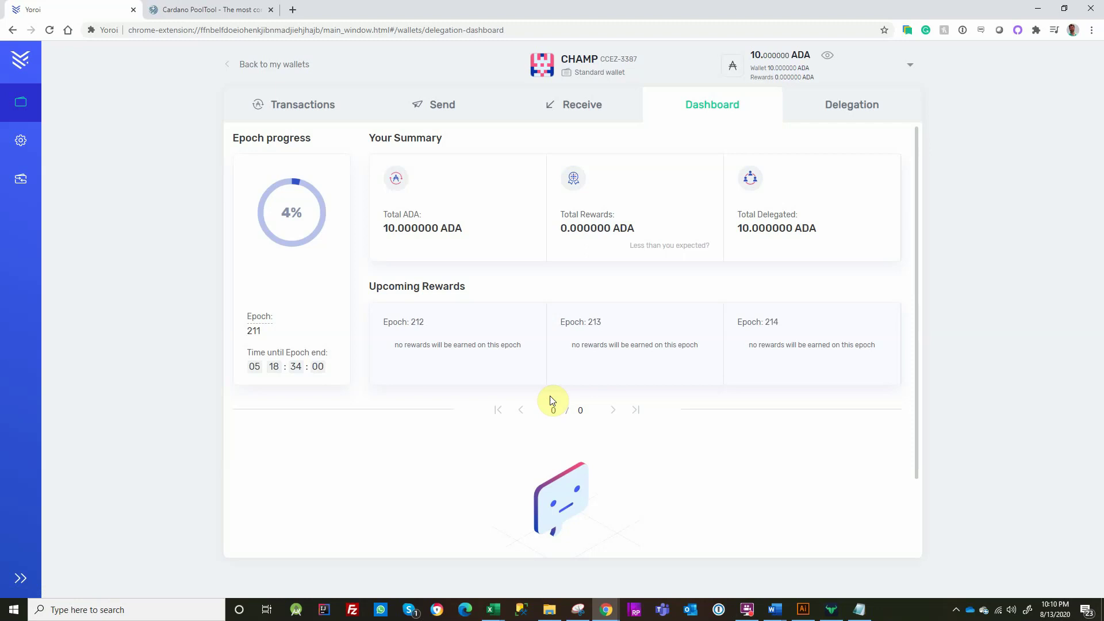